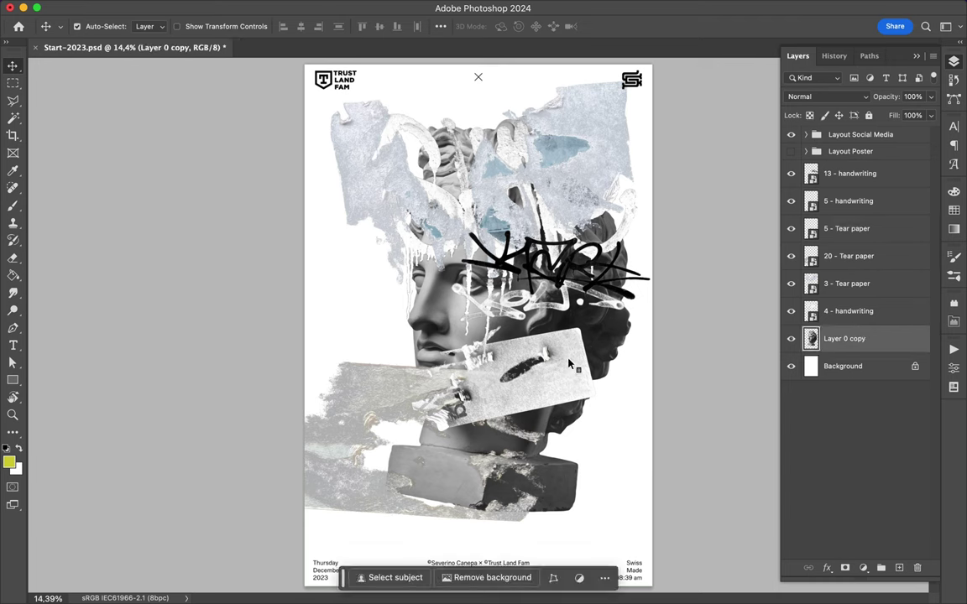
- Mirror the duplicated statue head, shrink it into the upper left, and place a smaller copy at top right
{"action": "left_click", "coordinate": [157, 7]}
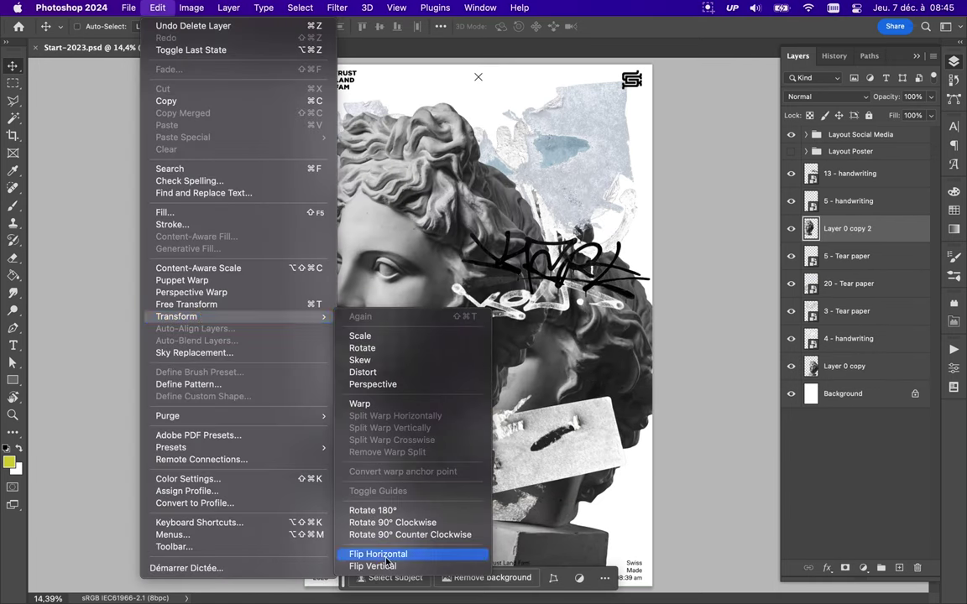
{"action": "left_click", "coordinate": [520, 570]}
{"action": "left_click_drag", "start_coordinate": [550, 496], "coordinate": [453, 336]}
{"action": "left_click", "coordinate": [421, 356]}
{"action": "left_click_drag", "start_coordinate": [401, 262], "coordinate": [577, 186]}
{"action": "key", "text": "ctrl+t"}
{"action": "left_click_drag", "start_coordinate": [466, 63], "coordinate": [543, 83]}
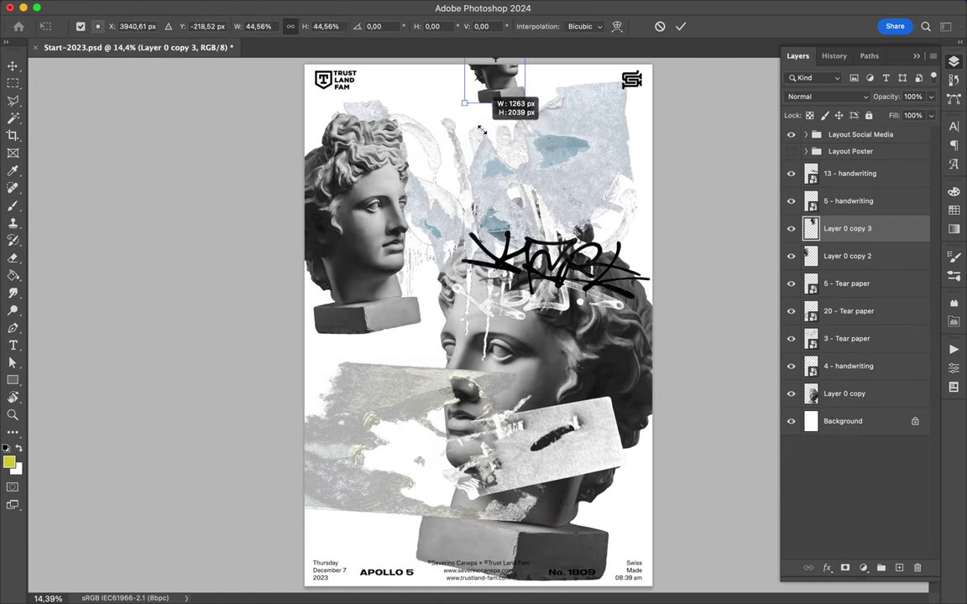
{"action": "key", "text": "Return"}
- Move the upper-left head below 3 - Tear paper and rotate the torn paper piece
{"action": "right_click", "coordinate": [578, 178]}
{"action": "left_click", "coordinate": [157, 8]}
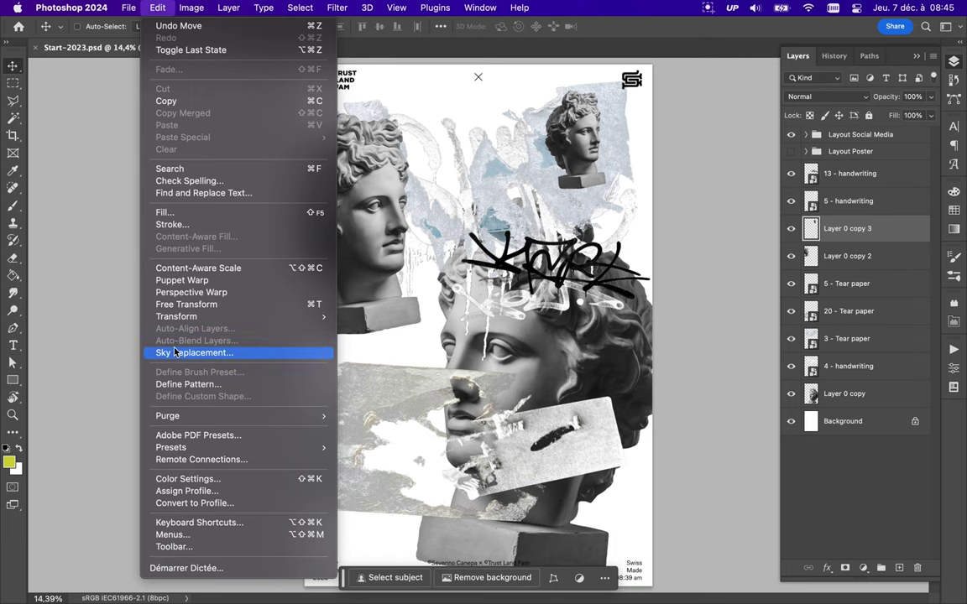
{"action": "key", "text": "Escape"}
{"action": "left_click_drag", "start_coordinate": [848, 256], "coordinate": [847, 335]}
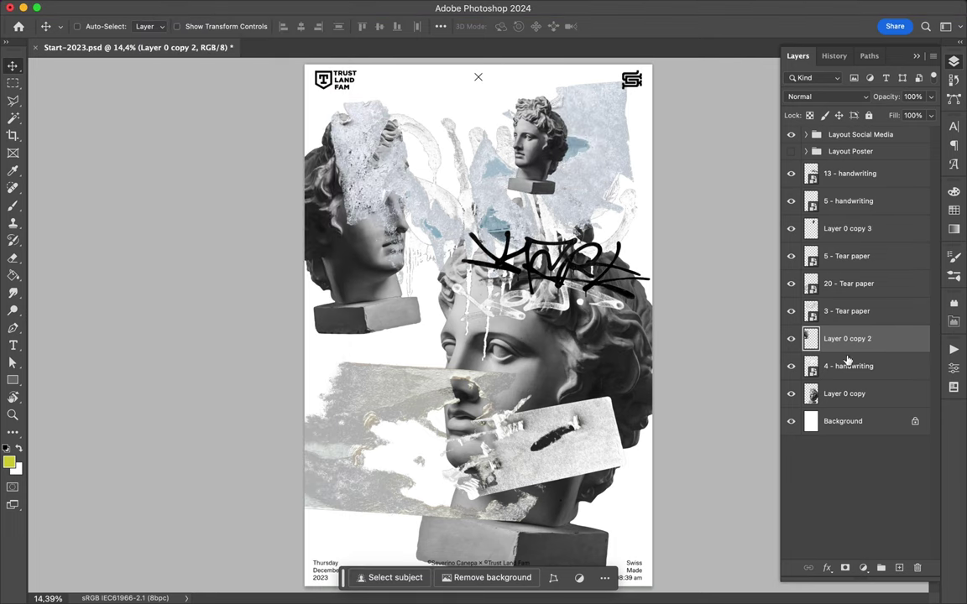
{"action": "left_click", "coordinate": [403, 194]}
{"action": "key", "text": "ctrl+t"}
{"action": "left_click_drag", "start_coordinate": [642, 290], "coordinate": [664, 160]}
{"action": "key", "text": "Return"}
- Put the top-right head behind 3 - Tear paper and reposition the white handwriting and SHARE graffiti
{"action": "left_click", "coordinate": [848, 228]}
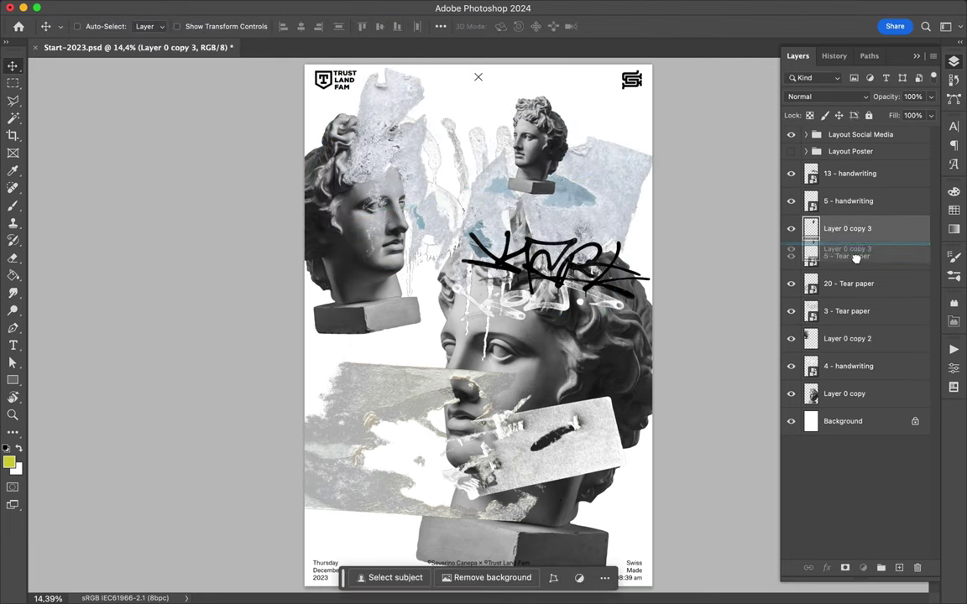
{"action": "left_click_drag", "start_coordinate": [848, 228], "coordinate": [847, 302]}
{"action": "mouse_move", "coordinate": [566, 308]}
{"action": "left_mouse_down"}
{"action": "mouse_move", "coordinate": [528, 406]}
{"action": "mouse_move", "coordinate": [529, 352]}
{"action": "left_mouse_up"}
{"action": "left_click", "coordinate": [847, 365]}
{"action": "left_click_drag", "start_coordinate": [603, 315], "coordinate": [622, 315]}
- On a new layer above Background, paint light grey strokes with the Big Boy Bold marker brush
{"action": "left_click", "coordinate": [870, 426]}
{"action": "left_click", "coordinate": [898, 568]}
{"action": "key", "text": "b"}
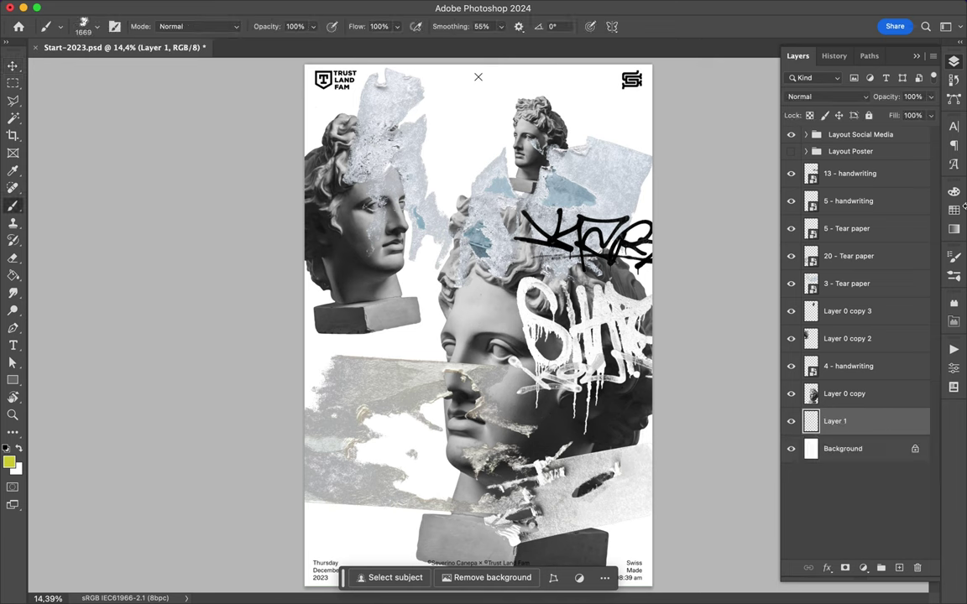
{"action": "left_click", "coordinate": [954, 210]}
{"action": "left_click", "coordinate": [97, 26]}
{"action": "left_click", "coordinate": [50, 216]}
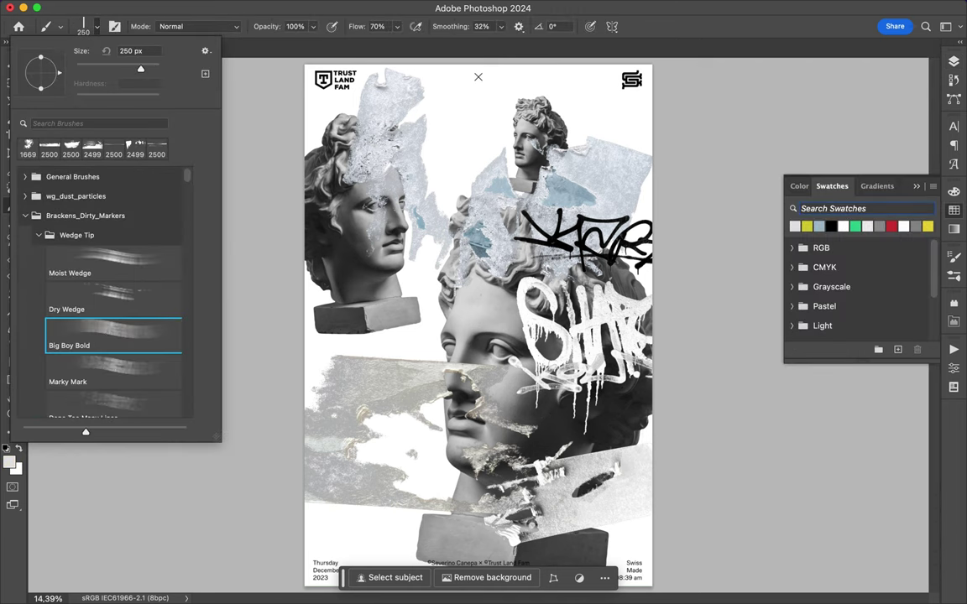
{"action": "double_click", "coordinate": [101, 306]}
{"action": "key", "text": "ctrl+minus"}
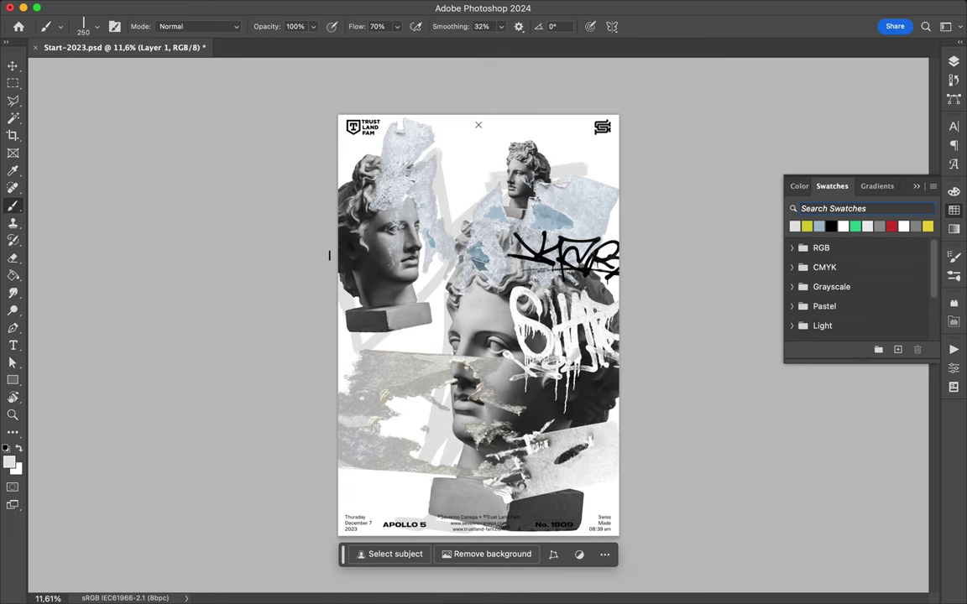
- Add a Hue/Saturation adjustment and merge it down into 3 - Tear paper
{"action": "key", "text": "v"}
{"action": "key", "text": "F7"}
{"action": "left_click", "coordinate": [881, 584]}
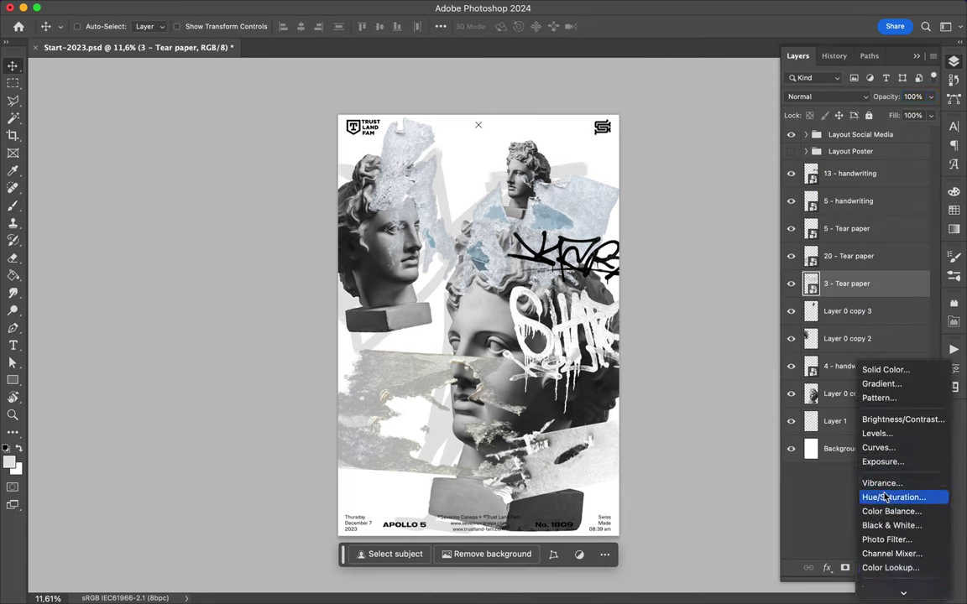
{"action": "left_click", "coordinate": [839, 495]}
{"action": "key", "text": "F7"}
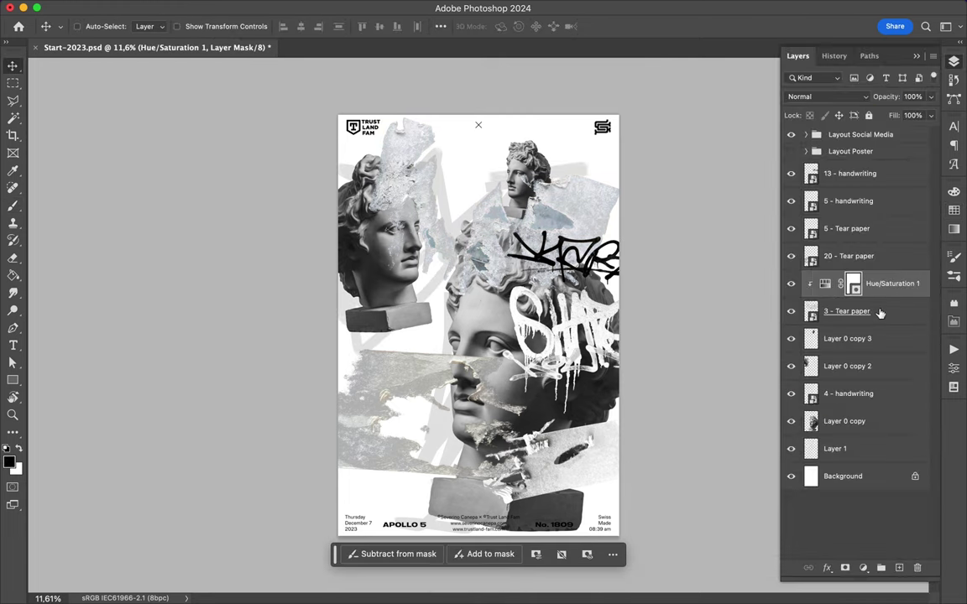
{"action": "key", "text": "ctrl+e"}
{"action": "key", "text": "ctrl+plus"}
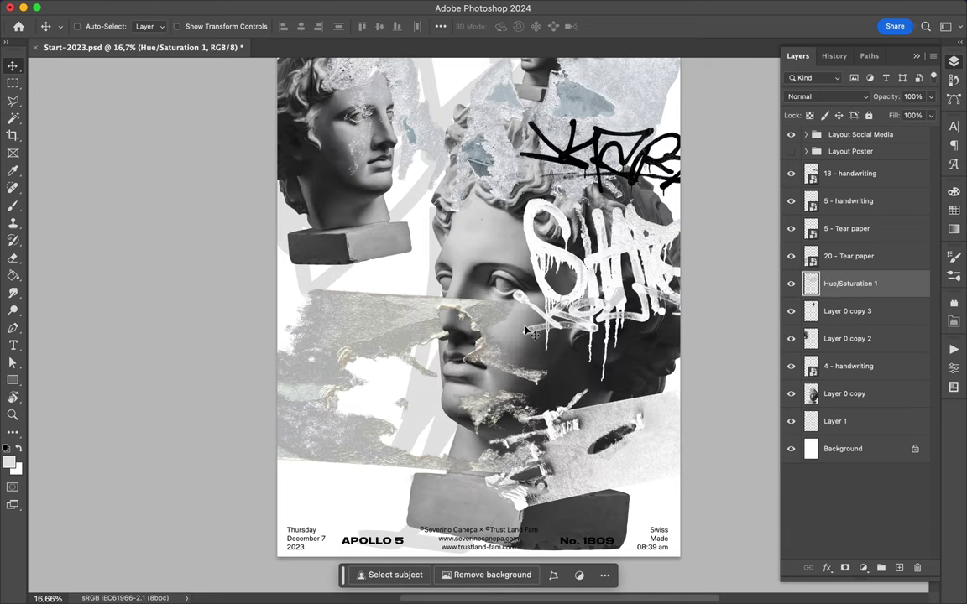
{"action": "key", "text": "b"}
{"action": "scroll", "coordinate": [525, 331], "scroll_direction": "up", "scroll_amount": 3}
{"action": "scroll", "coordinate": [389, 384], "scroll_direction": "down", "scroll_amount": 2}
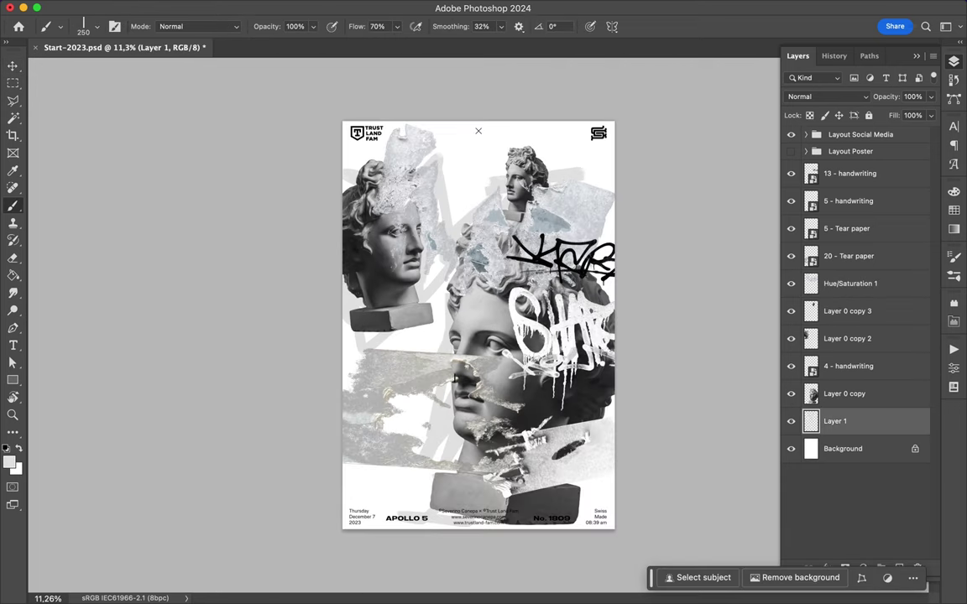
- Paint dark marker strokes on a new layer and move them near the bottom right
{"action": "left_click", "coordinate": [61, 26]}
{"action": "scroll", "coordinate": [101, 294], "scroll_direction": "down", "scroll_amount": 2}
{"action": "double_click", "coordinate": [97, 272]}
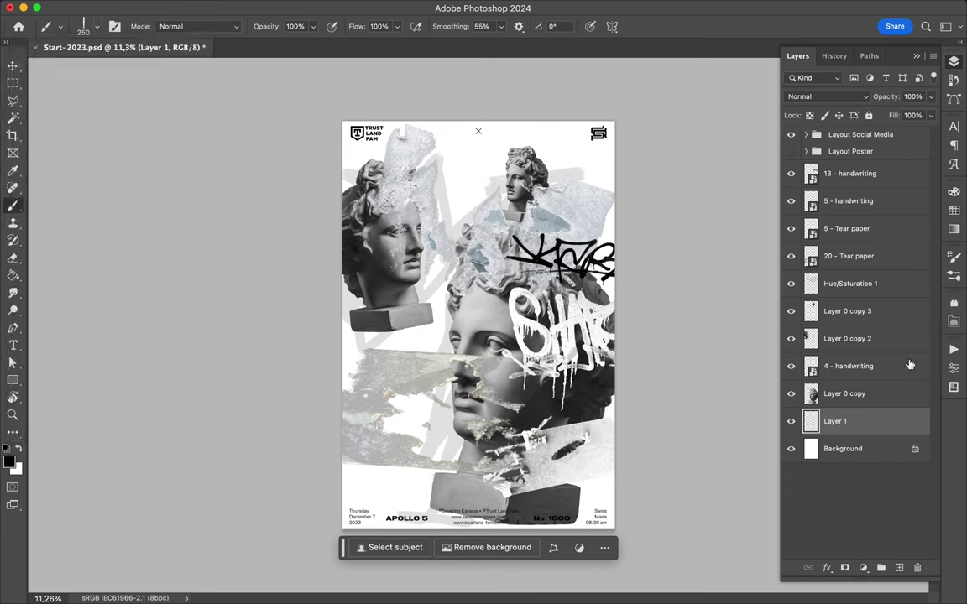
{"action": "key", "text": "ctrl+shift+alt+n"}
{"action": "key", "text": "v"}
{"action": "left_click_drag", "start_coordinate": [498, 345], "coordinate": [538, 464]}
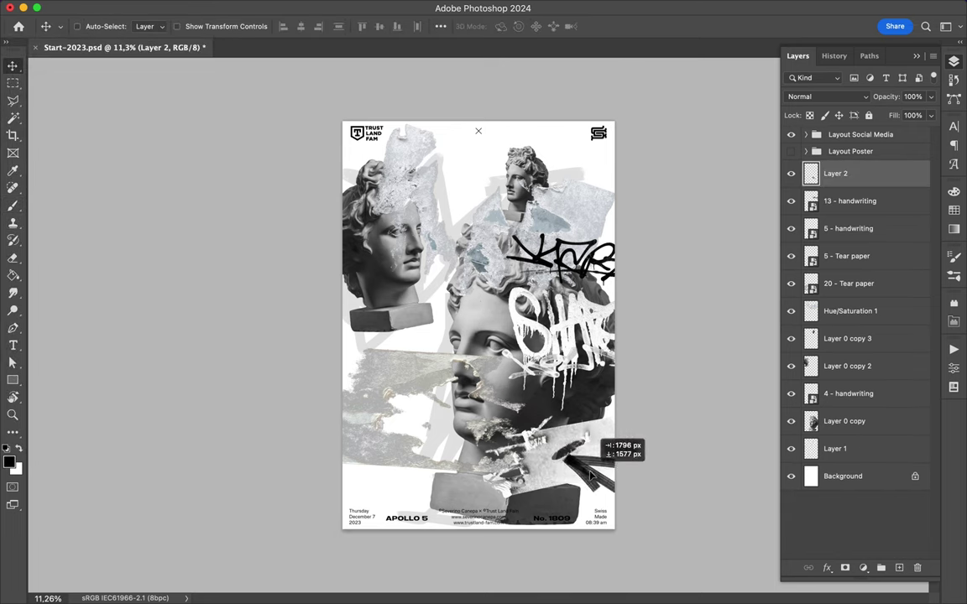
{"action": "left_click_drag", "start_coordinate": [538, 464], "coordinate": [576, 482]}
- Choose a small fine-line brush from the brush presets
{"action": "key", "text": "b"}
{"action": "left_click", "coordinate": [90, 26]}
{"action": "scroll", "coordinate": [117, 303], "scroll_direction": "down", "scroll_amount": 5}
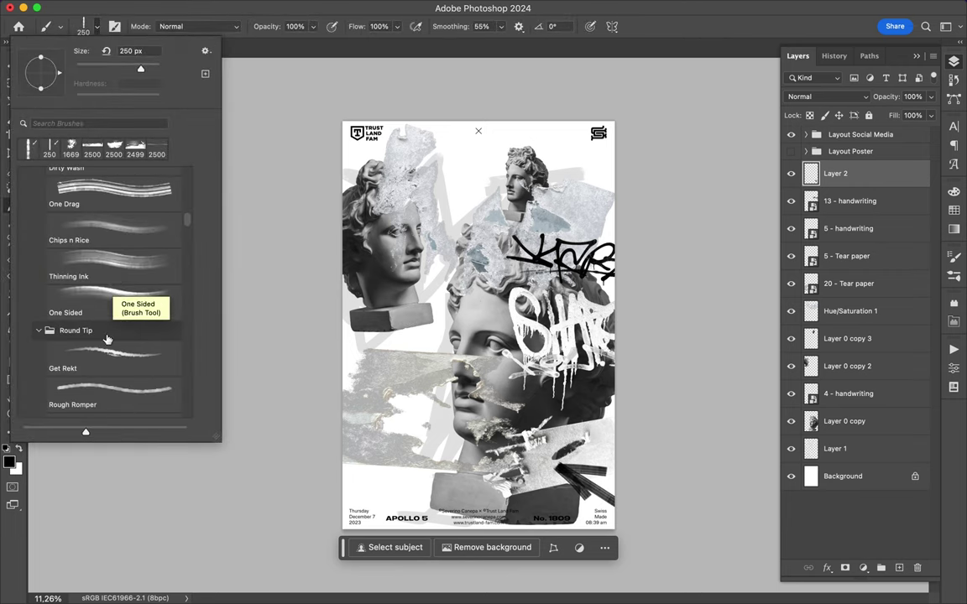
{"action": "scroll", "coordinate": [117, 319], "scroll_direction": "down", "scroll_amount": 5}
{"action": "scroll", "coordinate": [111, 336], "scroll_direction": "down", "scroll_amount": 2}
{"action": "scroll", "coordinate": [110, 336], "scroll_direction": "down", "scroll_amount": 2}
{"action": "scroll", "coordinate": [111, 336], "scroll_direction": "up", "scroll_amount": 2}
{"action": "key", "text": "Return"}
- On a new layer, scribble thin black lines across the busts, then select the large DSC_4056 brush
{"action": "key", "text": "super+shift+alt+n"}
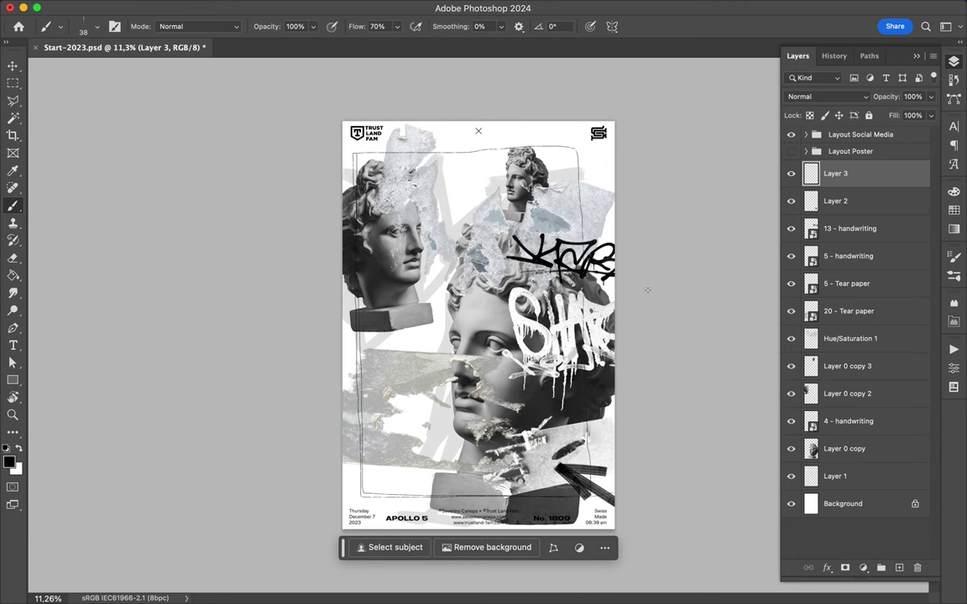
{"action": "scroll", "coordinate": [651, 364], "scroll_direction": "up", "scroll_amount": 3}
{"action": "scroll", "coordinate": [477, 130], "scroll_direction": "down", "scroll_amount": 3}
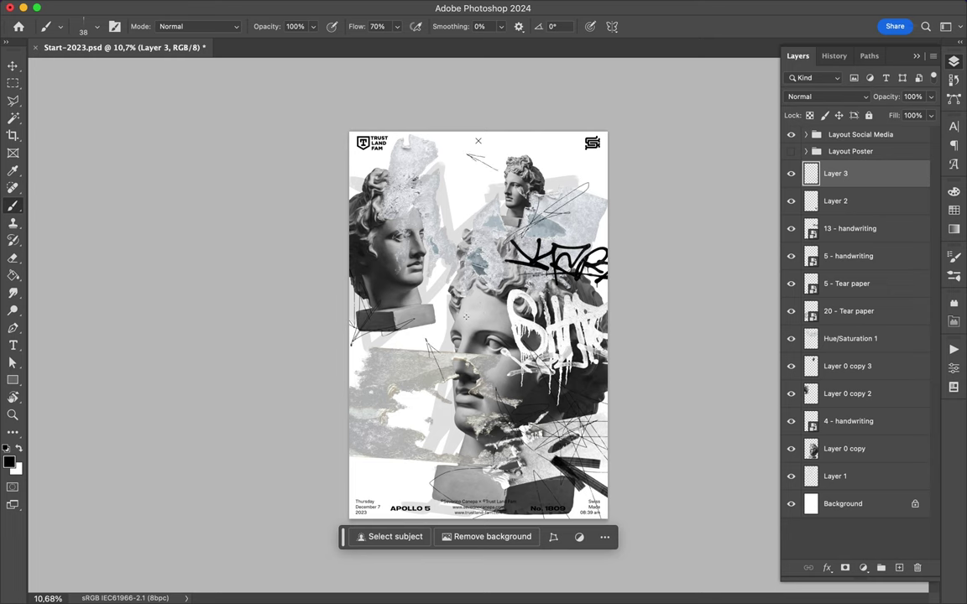
{"action": "scroll", "coordinate": [465, 316], "scroll_direction": "up", "scroll_amount": 2}
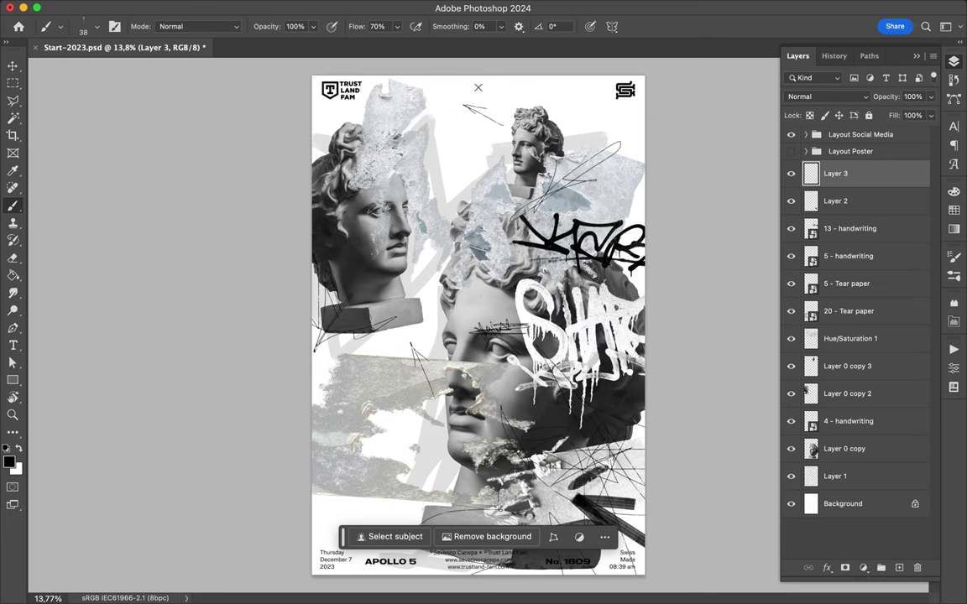
{"action": "scroll", "coordinate": [474, 324], "scroll_direction": "up", "scroll_amount": 2}
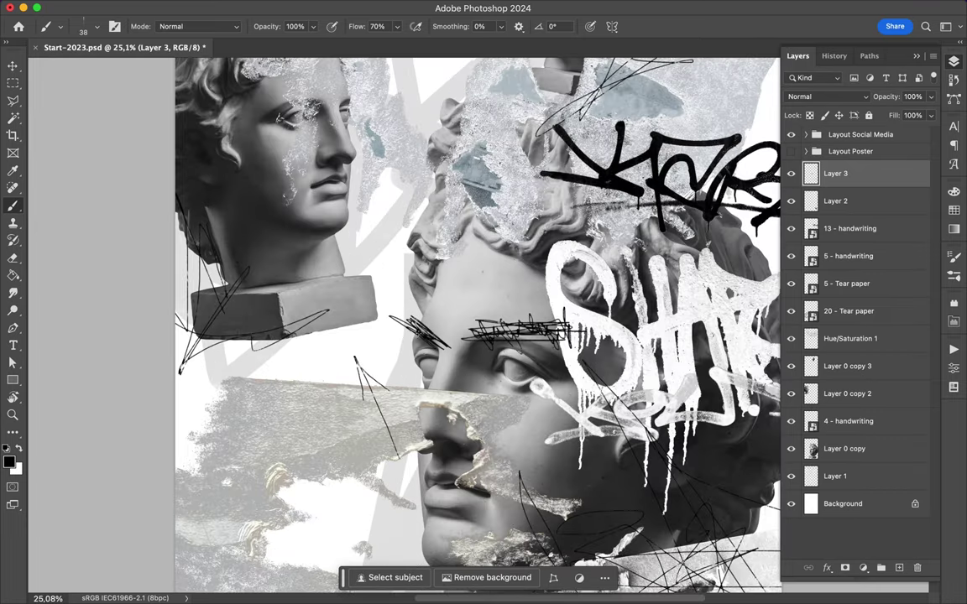
{"action": "scroll", "coordinate": [430, 297], "scroll_direction": "down", "scroll_amount": 1}
{"action": "scroll", "coordinate": [431, 297], "scroll_direction": "down", "scroll_amount": 3}
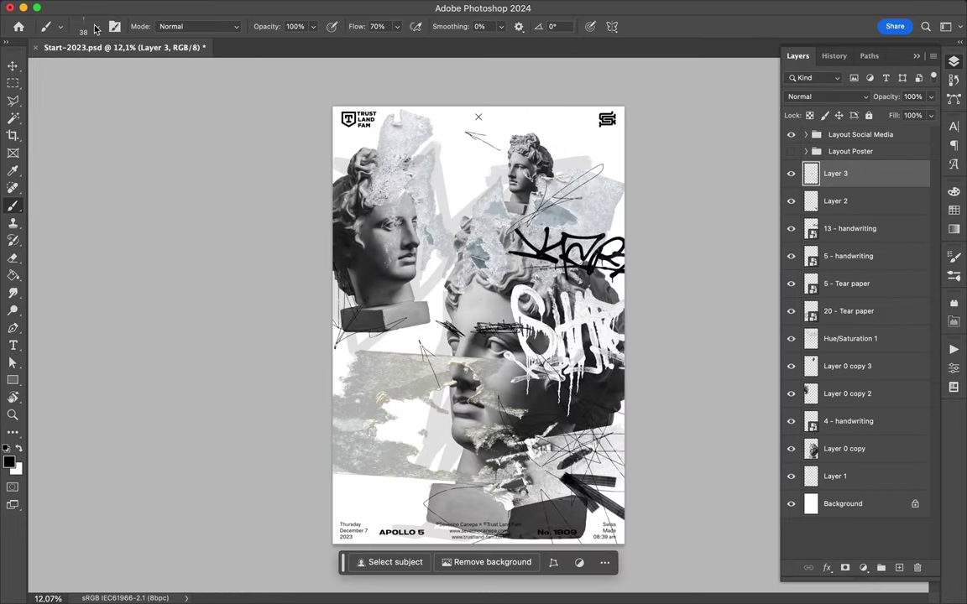
{"action": "left_click", "coordinate": [88, 26]}
{"action": "key", "text": "period"}
{"action": "key", "text": "period"}
- Paint a broad black stroke on a new layer and move Layer 4 below Layer 0 copy
{"action": "key", "text": "Escape"}
{"action": "key", "text": "ctrl+shift+alt+n"}
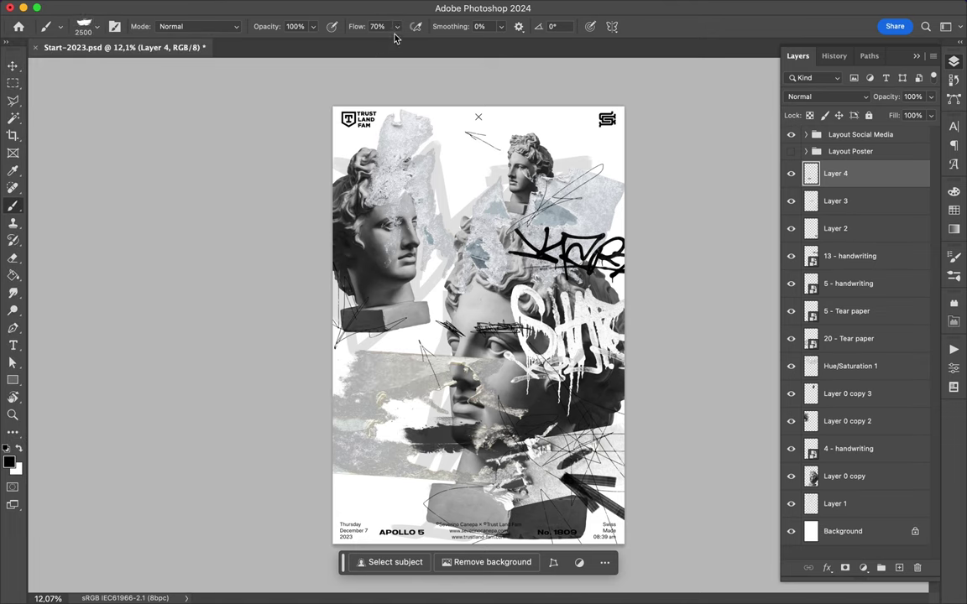
{"action": "left_click_drag", "start_coordinate": [432, 411], "coordinate": [457, 411]}
{"action": "key", "text": "v"}
{"action": "left_click_drag", "start_coordinate": [843, 476], "coordinate": [848, 489]}
{"action": "key", "text": "ctrl+t"}
{"action": "key", "text": "b"}
- Stamp a black splatter on a new layer above Layer 3
{"action": "left_click", "coordinate": [88, 26]}
{"action": "left_click", "coordinate": [843, 177]}
{"action": "key", "text": "ctrl+shift+alt+n"}
{"action": "left_click", "coordinate": [604, 411]}
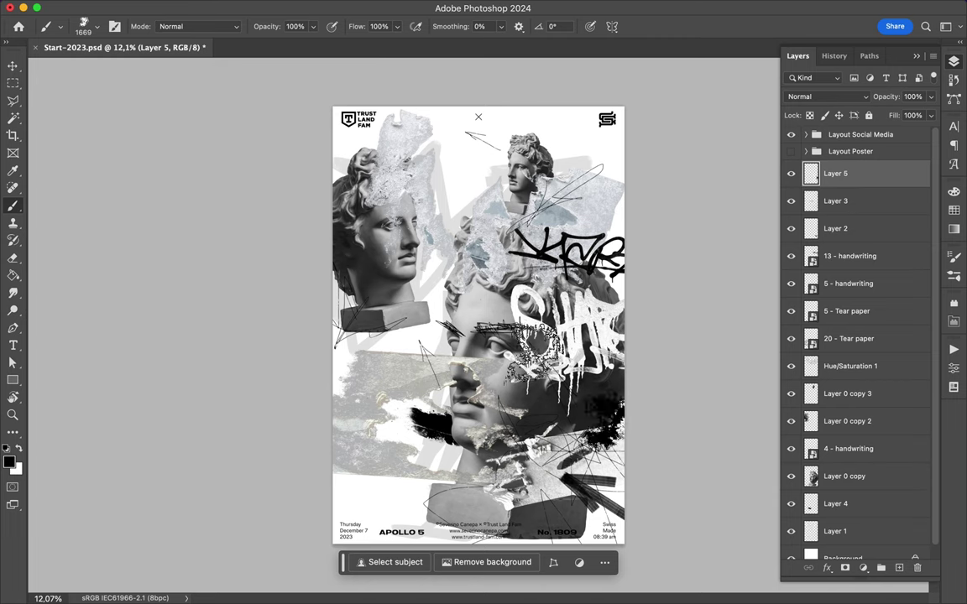
- Choose a spray paint brush from the Spray Paint II brush set
{"action": "left_click", "coordinate": [88, 26]}
{"action": "scroll", "coordinate": [101, 294], "scroll_direction": "down", "scroll_amount": 5}
{"action": "left_click", "coordinate": [23, 252]}
{"action": "scroll", "coordinate": [23, 260], "scroll_direction": "down", "scroll_amount": 5}
{"action": "scroll", "coordinate": [25, 268], "scroll_direction": "down", "scroll_amount": 5}
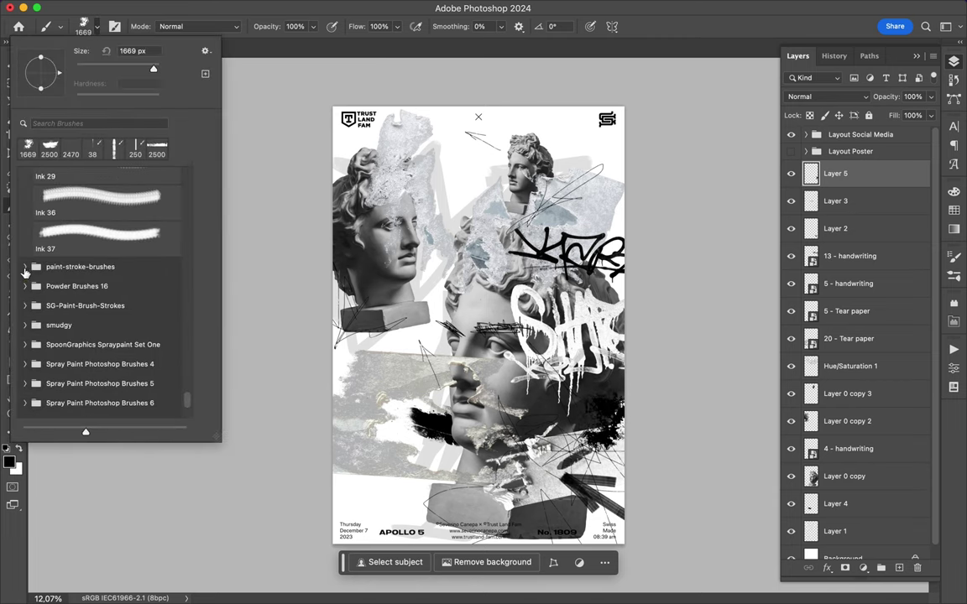
{"action": "scroll", "coordinate": [34, 277], "scroll_direction": "down", "scroll_amount": 5}
{"action": "scroll", "coordinate": [67, 285], "scroll_direction": "down", "scroll_amount": 5}
{"action": "scroll", "coordinate": [84, 286], "scroll_direction": "down", "scroll_amount": 5}
{"action": "scroll", "coordinate": [97, 290], "scroll_direction": "down", "scroll_amount": 5}
{"action": "left_click", "coordinate": [25, 250]}
{"action": "left_click", "coordinate": [96, 276]}
{"action": "key", "text": "Return"}
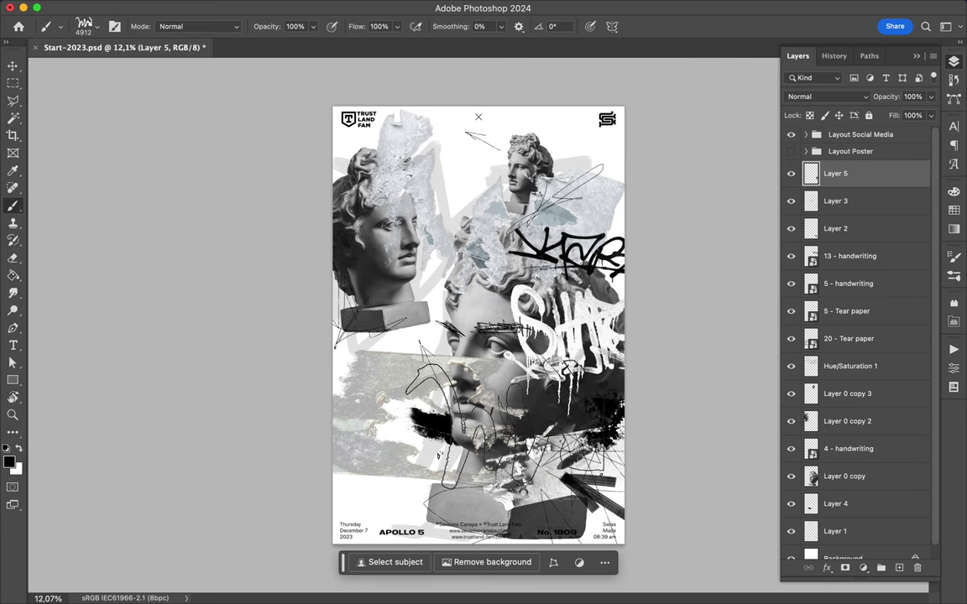
- Move Layer 5 lower in the layer stack and switch to spray brush 3
{"action": "key", "text": "v"}
{"action": "left_click_drag", "start_coordinate": [834, 172], "coordinate": [854, 366]}
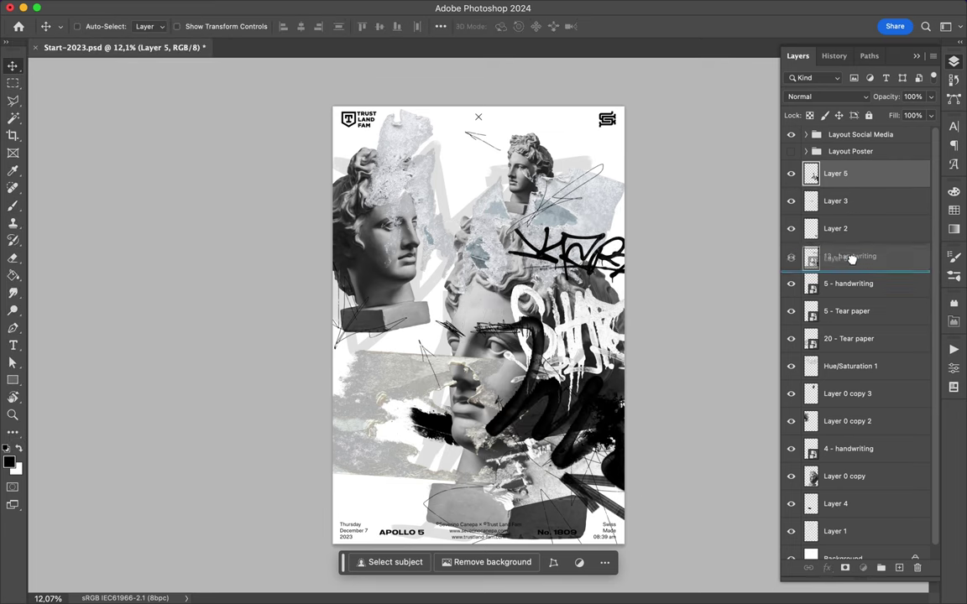
{"action": "key", "text": "b"}
{"action": "left_click", "coordinate": [83, 26]}
{"action": "left_click", "coordinate": [92, 345]}
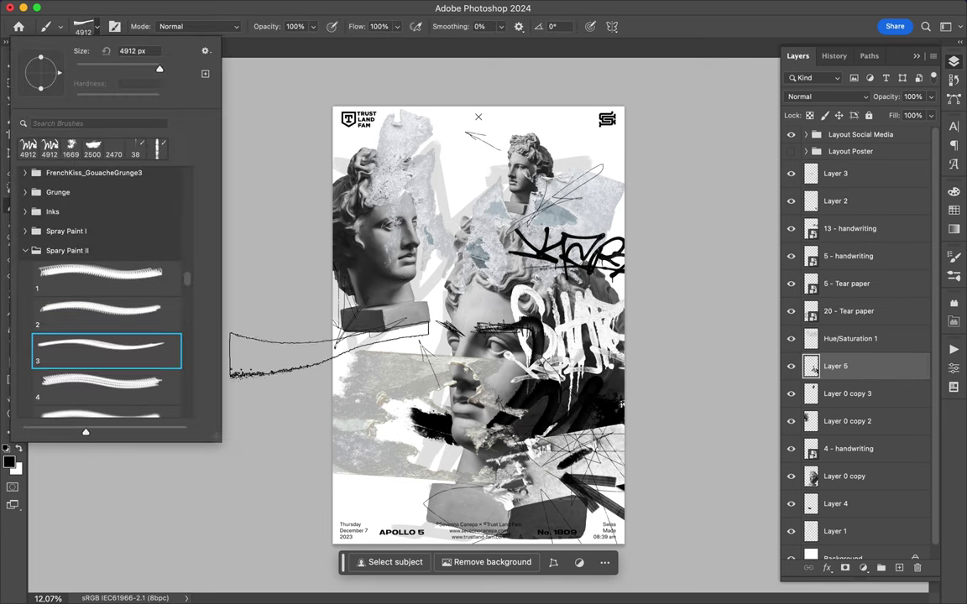
{"action": "key", "text": "Return"}
- Paint a dark heavy-ink stroke on a new layer above Layer 4; move Layer 0 copy 2 below Layer 6
{"action": "left_click", "coordinate": [839, 503]}
{"action": "key", "text": "ctrl+alt+shift+n"}
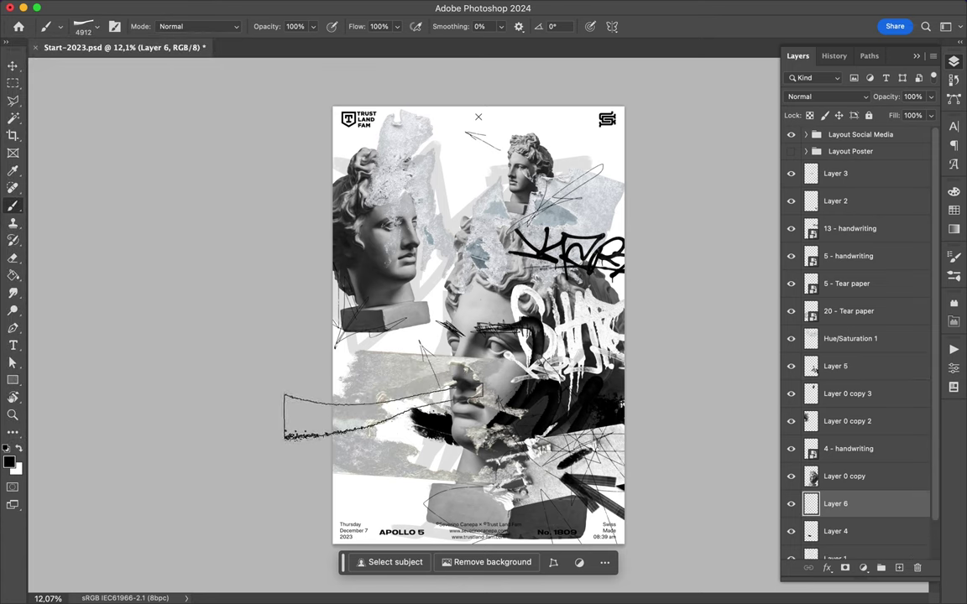
{"action": "left_click", "coordinate": [84, 26]}
{"action": "left_click", "coordinate": [119, 384]}
{"action": "left_click_drag", "start_coordinate": [344, 365], "coordinate": [432, 332]}
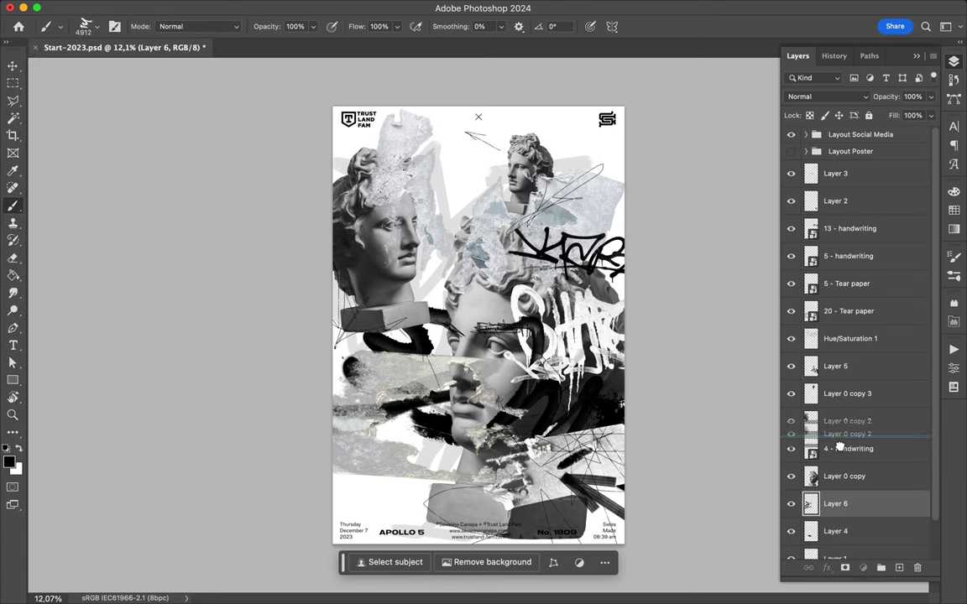
{"action": "left_click_drag", "start_coordinate": [841, 431], "coordinate": [841, 518]}
{"action": "left_click", "coordinate": [390, 306], "text": "ctrl"}
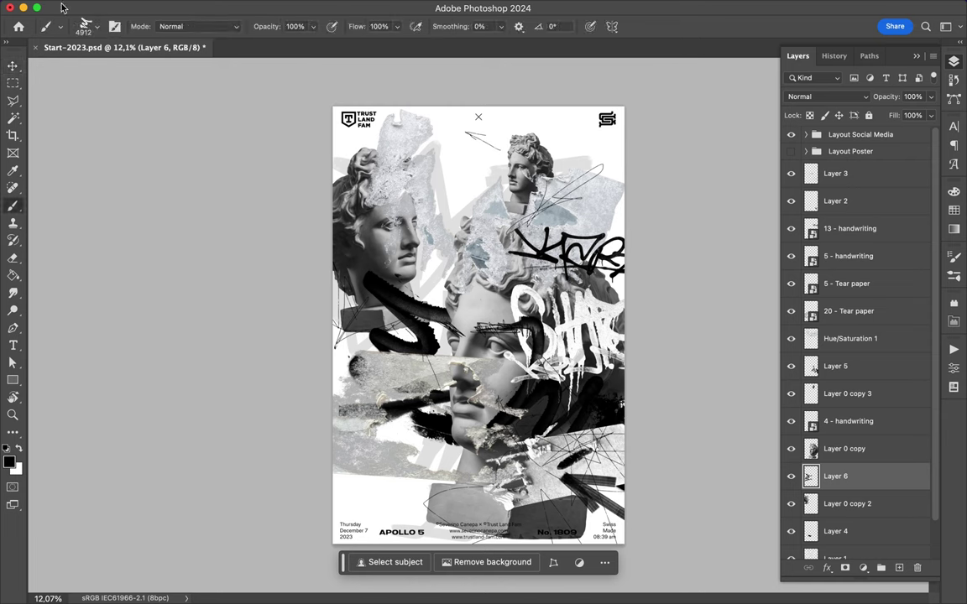
- Paint dark spatter over the central heads with brush 5 (1306 px) on Layer 7 below Hue/Saturation 1
{"action": "left_click", "coordinate": [84, 26]}
{"action": "left_click", "coordinate": [84, 288]}
{"action": "left_click", "coordinate": [407, 186]}
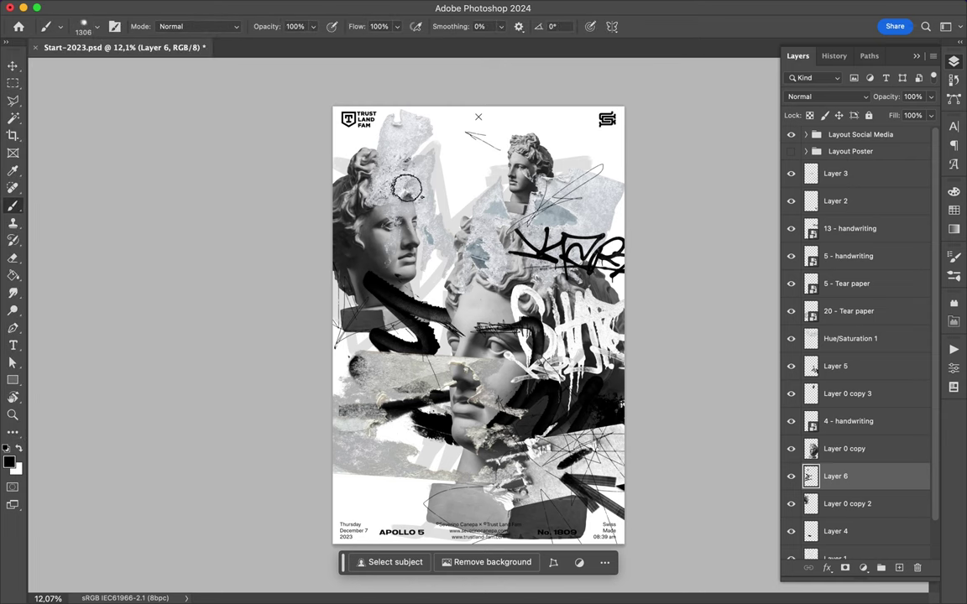
{"action": "key", "text": "ctrl+shift+alt+n"}
{"action": "mouse_move", "coordinate": [839, 476]}
{"action": "left_mouse_down"}
{"action": "mouse_move", "coordinate": [824, 369]}
{"action": "mouse_move", "coordinate": [831, 270]}
{"action": "left_mouse_up"}
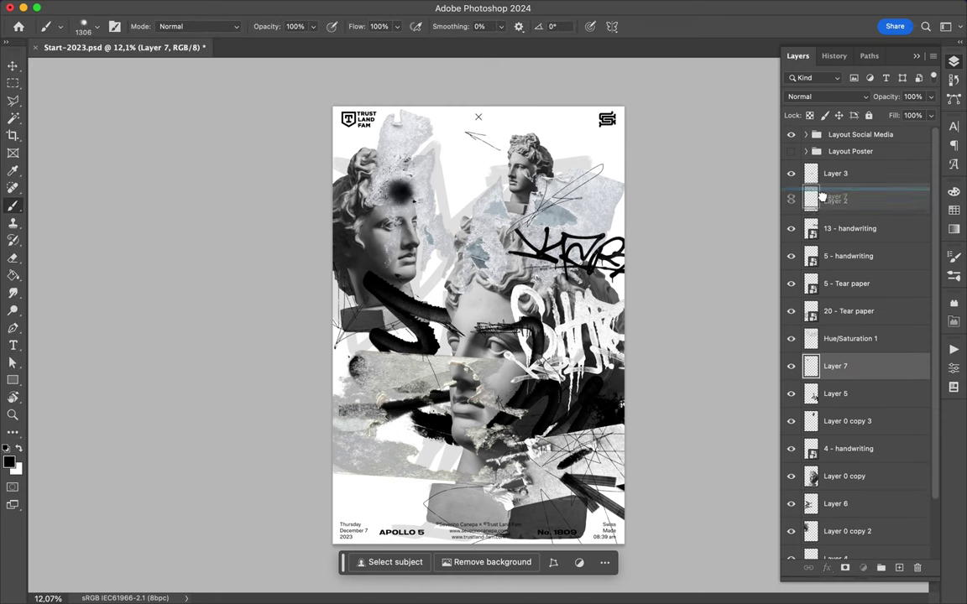
{"action": "left_click", "coordinate": [84, 26]}
{"action": "left_click", "coordinate": [504, 209]}
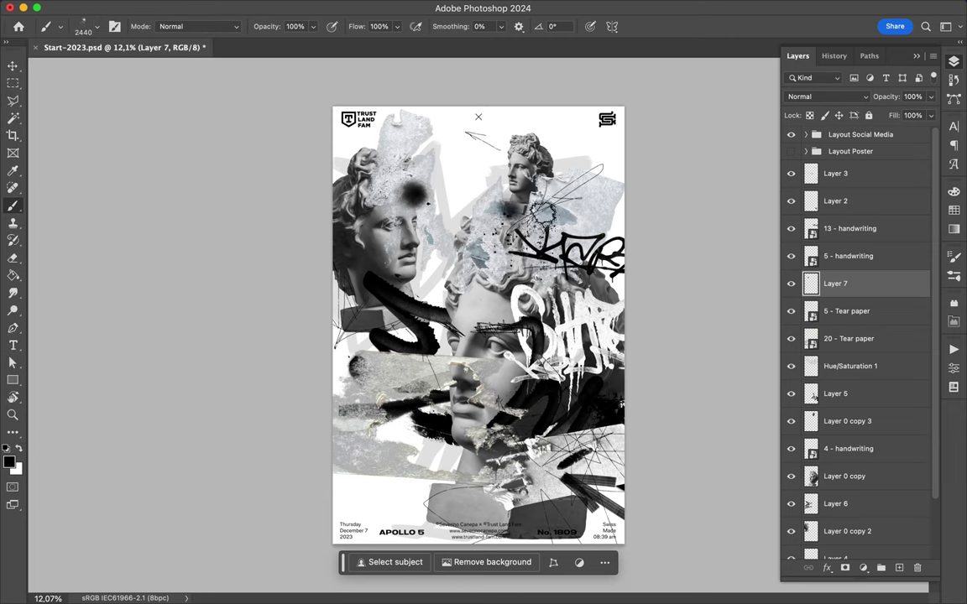
- Copy a rectangular region around the dark blob onto its own layer
{"action": "key", "text": "v"}
{"action": "key", "text": "m"}
{"action": "left_click_drag", "start_coordinate": [503, 277], "coordinate": [394, 177]}
{"action": "key", "text": "ctrl+j"}
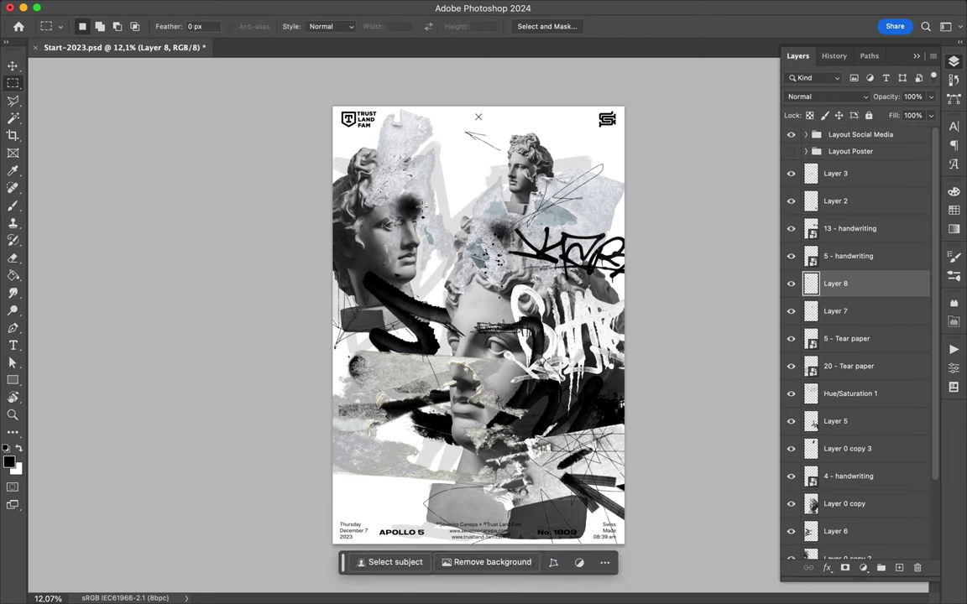
{"action": "key", "text": "v"}
{"action": "key", "text": "b"}
- Select Layer 1 and choose brush preset number 5
{"action": "left_click", "coordinate": [84, 26]}
{"action": "left_click", "coordinate": [101, 394]}
{"action": "left_click", "coordinate": [953, 210]}
{"action": "left_click", "coordinate": [953, 61]}
{"action": "left_click", "coordinate": [842, 545]}
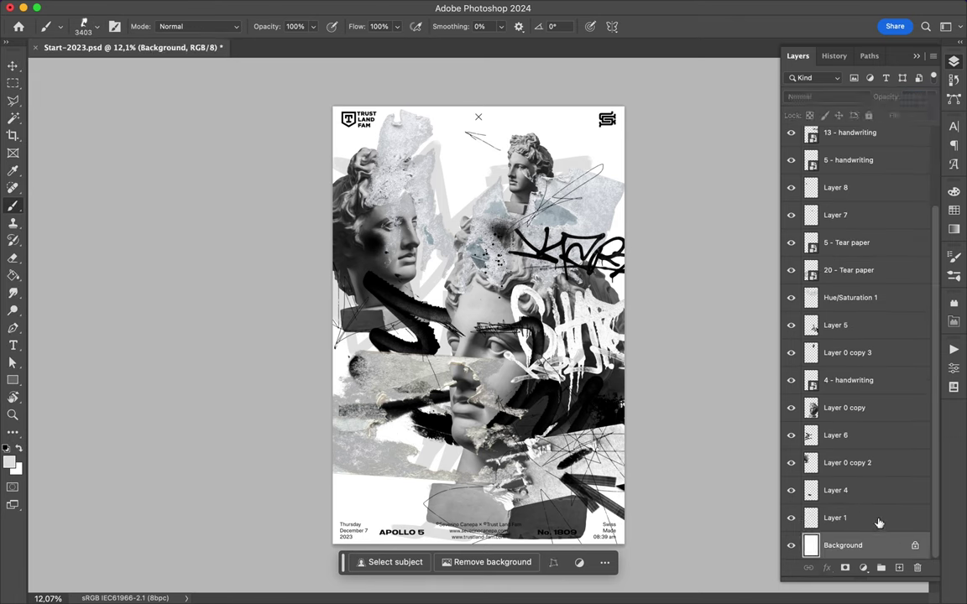
{"action": "left_click", "coordinate": [834, 517]}
{"action": "key", "text": "v"}
{"action": "key", "text": "b"}
{"action": "left_click", "coordinate": [84, 26]}
{"action": "left_click", "coordinate": [124, 338]}
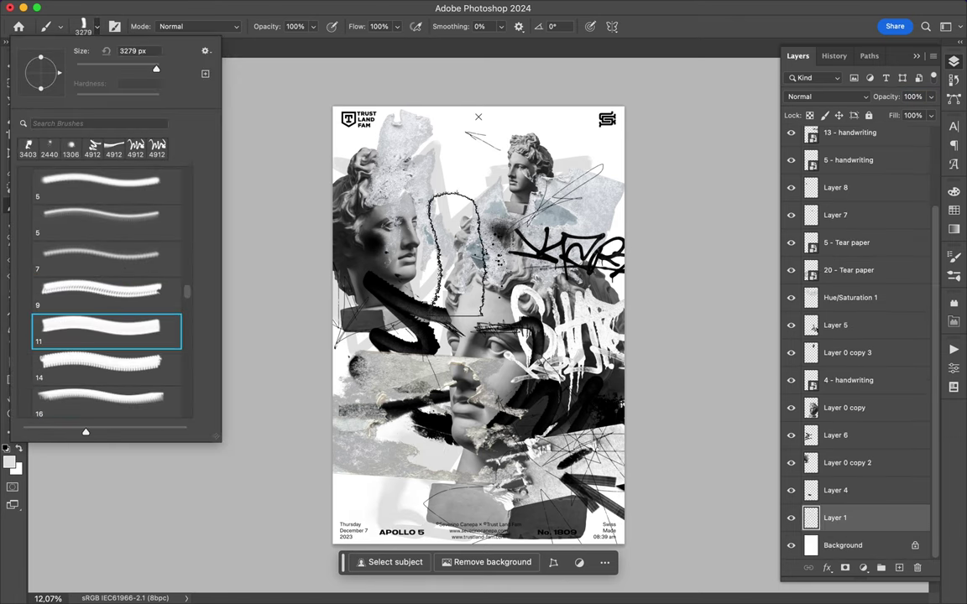
{"action": "key", "text": "Return"}
- Choose a striped brush preset and add a new layer above Layer 0 copy
{"action": "key", "text": "v"}
{"action": "key", "text": "b"}
{"action": "left_click", "coordinate": [84, 26]}
{"action": "left_click", "coordinate": [100, 394]}
{"action": "left_click", "coordinate": [844, 408]}
{"action": "left_click", "coordinate": [898, 568]}
{"action": "key", "text": "v"}
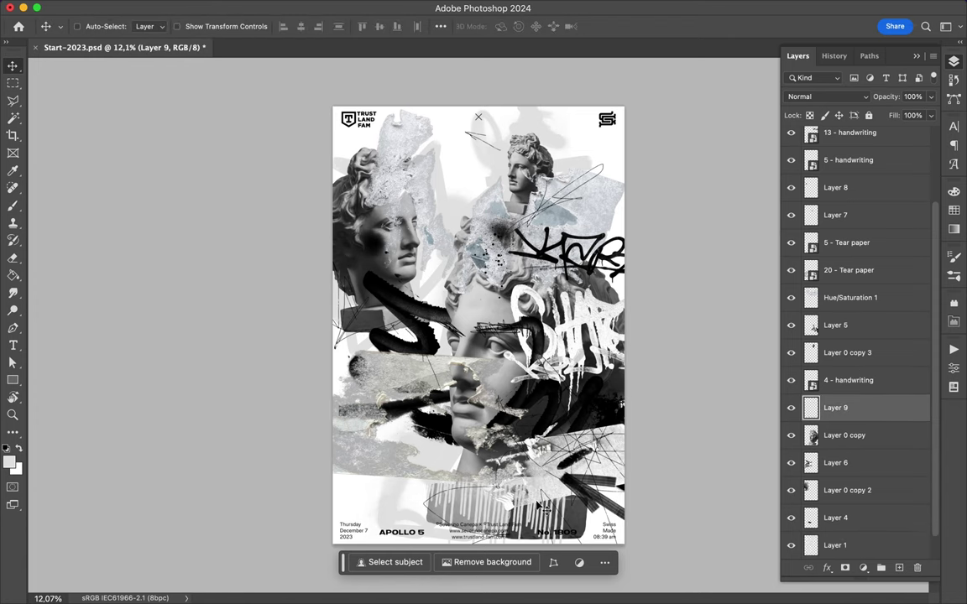
{"action": "key", "text": "b"}
- Paint white drips on new Layer 10, shift them, and move it below Layer 0 copy 2
{"action": "key", "text": "ctrl+shift+alt+n"}
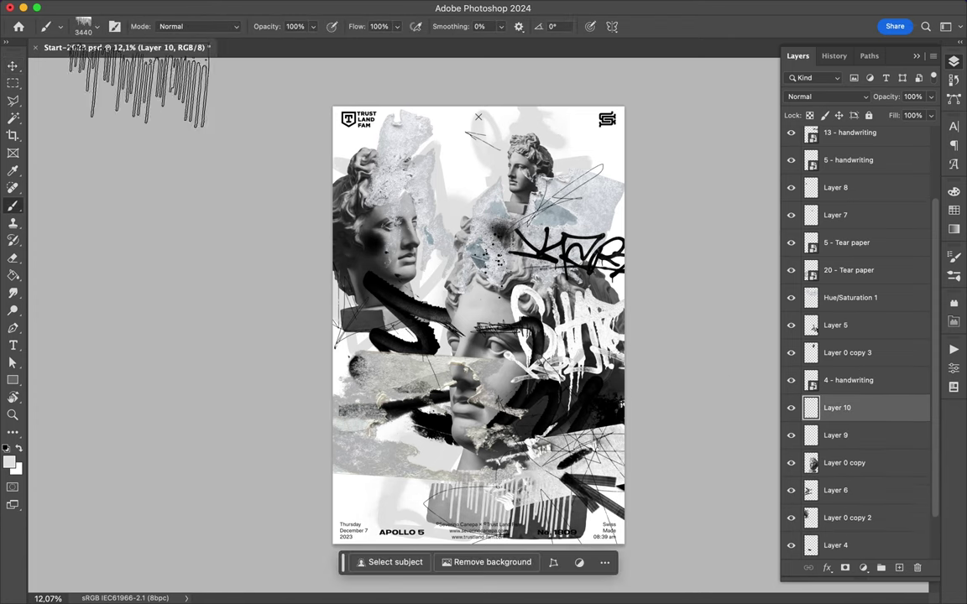
{"action": "left_click", "coordinate": [83, 26]}
{"action": "left_click", "coordinate": [95, 277]}
{"action": "left_click", "coordinate": [95, 353]}
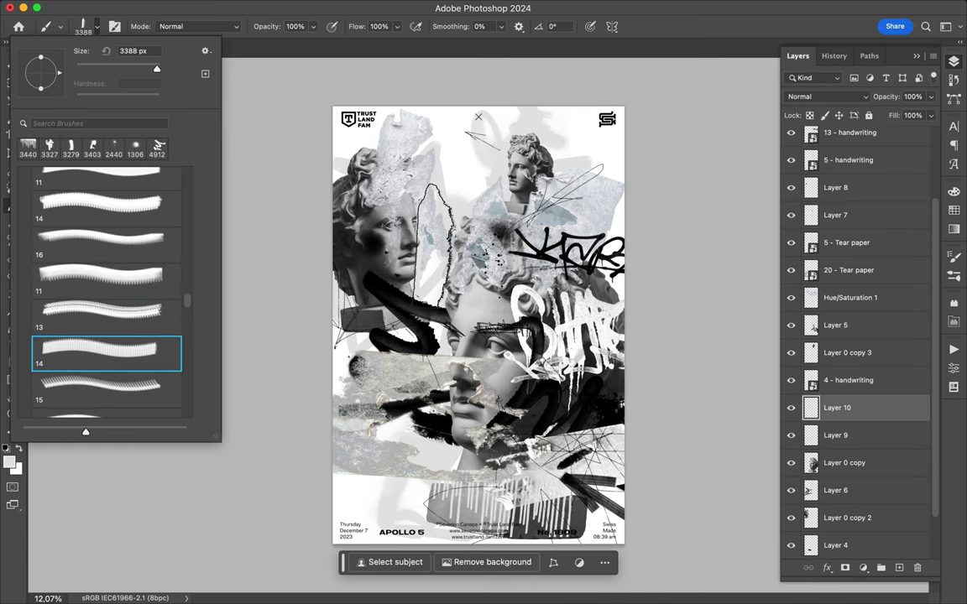
{"action": "key", "text": "Escape"}
{"action": "key", "text": "v"}
{"action": "key", "text": "ctrl+t"}
{"action": "left_click_drag", "start_coordinate": [409, 252], "coordinate": [394, 243]}
{"action": "key", "text": "Return"}
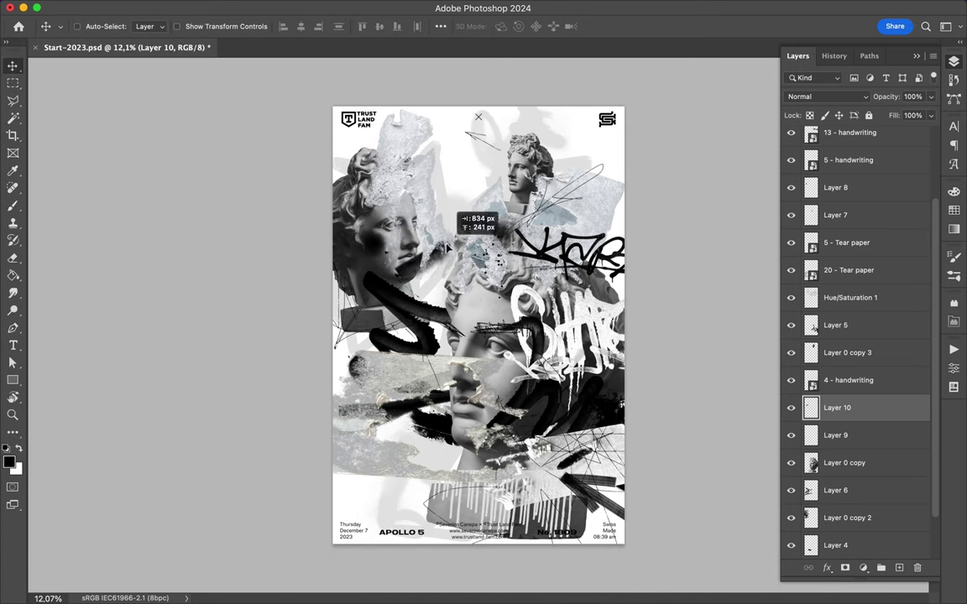
{"action": "key", "text": "ctrl+bracketleft"}
{"action": "key", "text": "ctrl+bracketleft"}
{"action": "key", "text": "ctrl+bracketleft"}
{"action": "key", "text": "ctrl+bracketleft"}
{"action": "left_click_drag", "start_coordinate": [448, 273], "coordinate": [451, 281]}
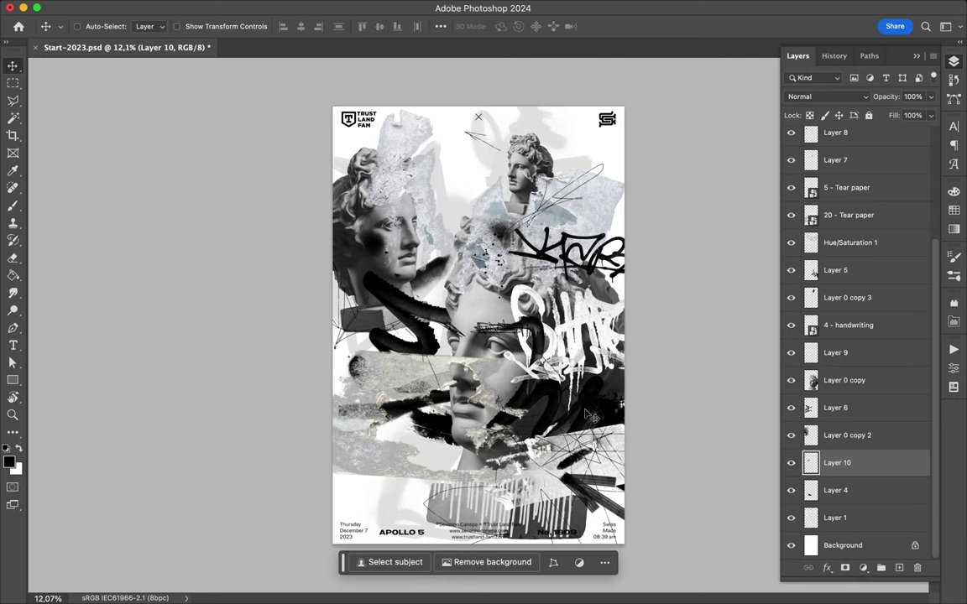
- Pick red from the Swatches and dab a red spot on the central head's hair
{"action": "key", "text": "b"}
{"action": "right_click", "coordinate": [592, 417]}
{"action": "left_click", "coordinate": [953, 210]}
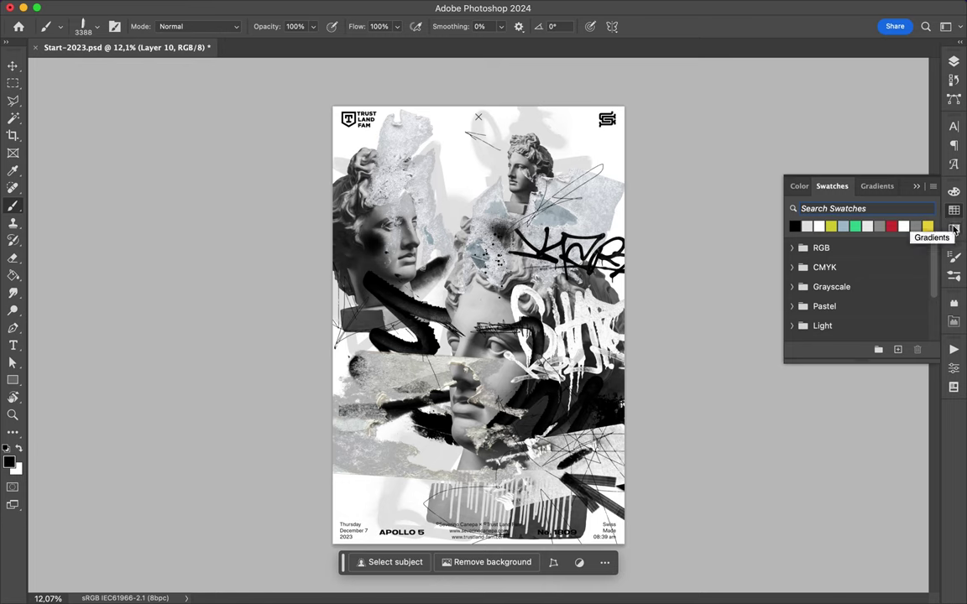
{"action": "left_click", "coordinate": [892, 227]}
{"action": "left_click", "coordinate": [83, 26]}
{"action": "left_click", "coordinate": [428, 460]}
{"action": "left_click", "coordinate": [83, 26]}
{"action": "left_click", "coordinate": [116, 311]}
{"action": "left_click", "coordinate": [464, 221]}
{"action": "left_click", "coordinate": [98, 28]}
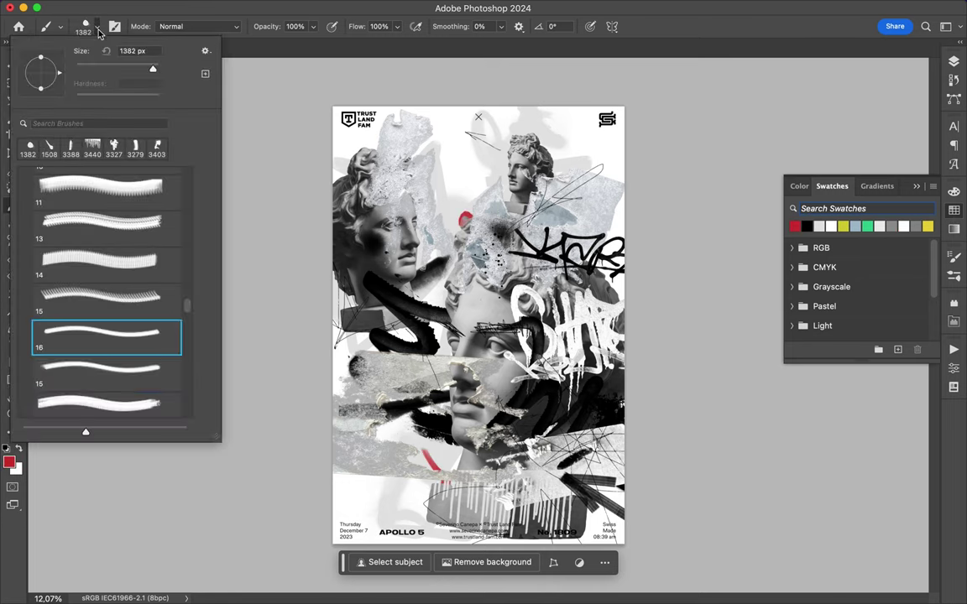
{"action": "left_click", "coordinate": [84, 396]}
{"action": "key", "text": "Return"}
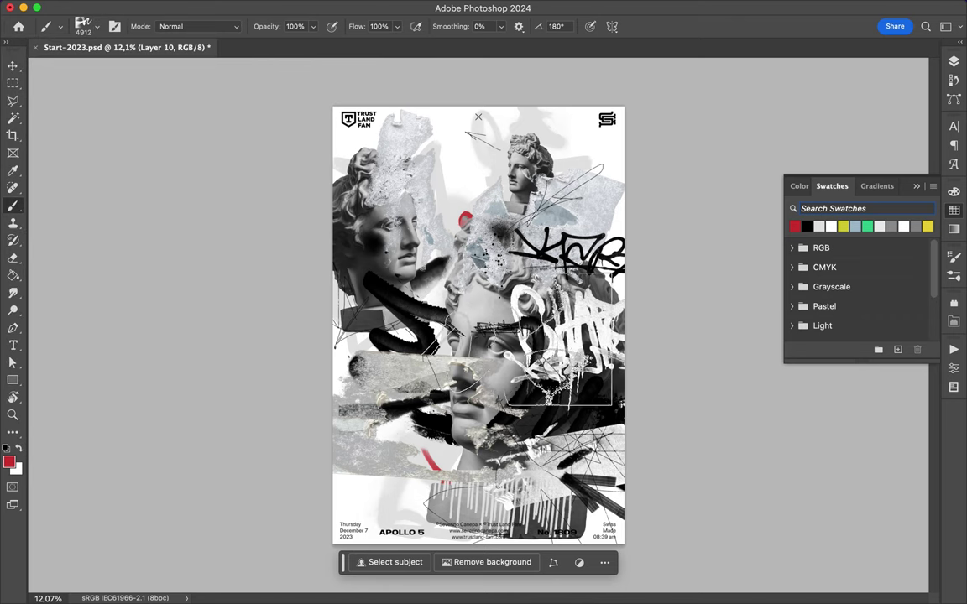
- Undo the red paint and reset the colours to default black and white
{"action": "key", "text": "F7"}
{"action": "key", "text": "ctrl+shift+alt+n"}
{"action": "left_click", "coordinate": [520, 369]}
{"action": "key", "text": "v"}
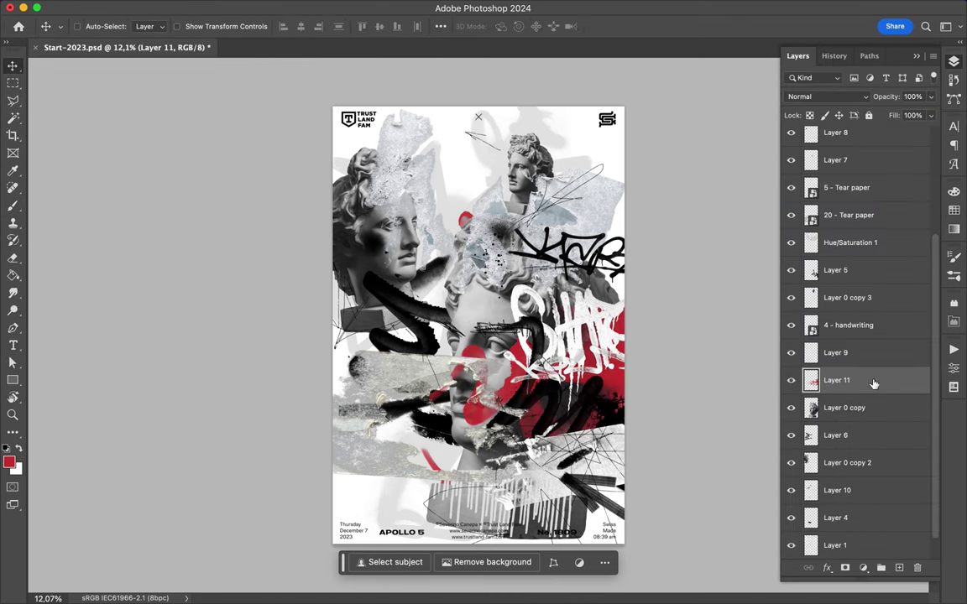
{"action": "key", "text": "ctrl+z"}
{"action": "key", "text": "b"}
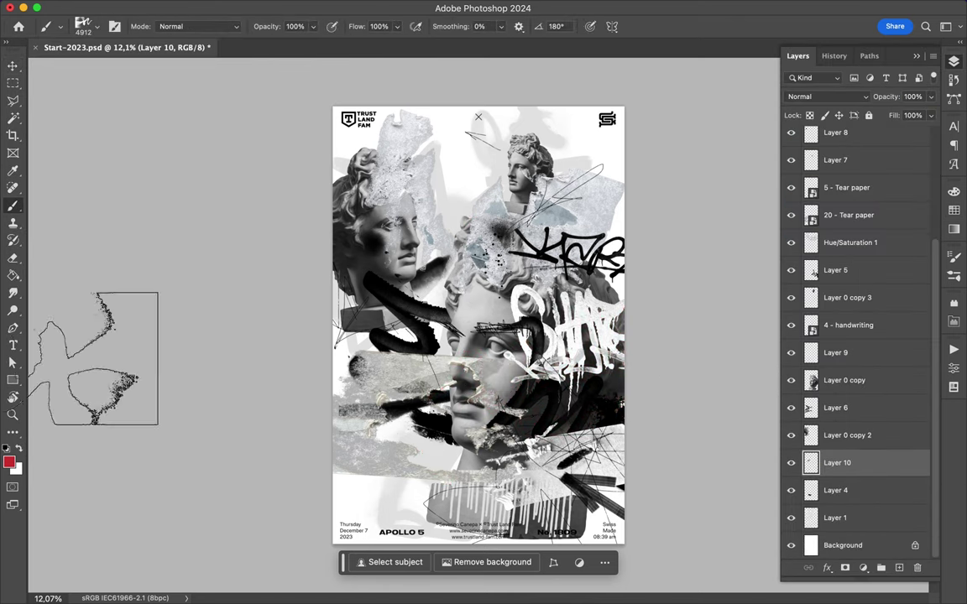
{"action": "key", "text": "d"}
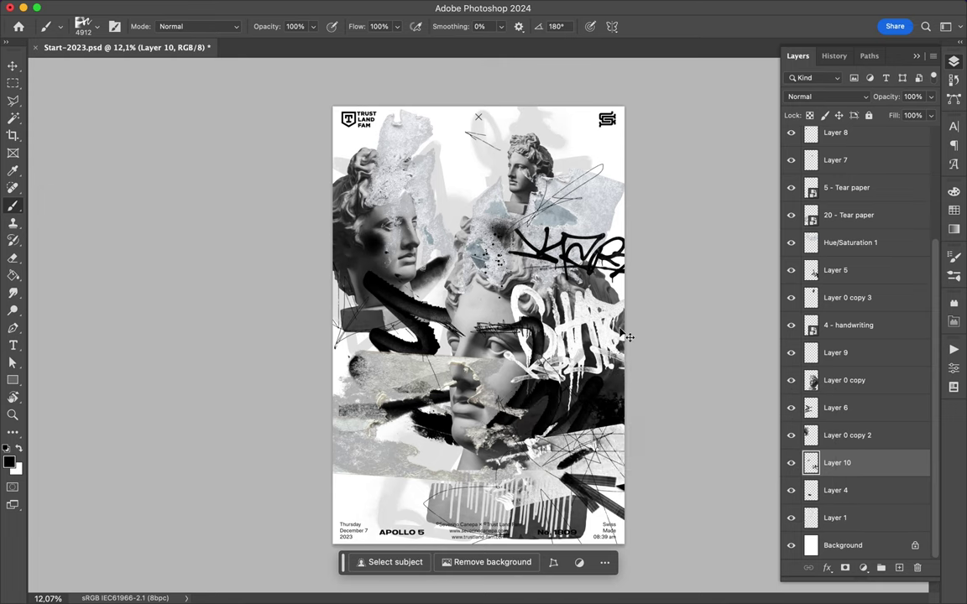
- Add Layer 11 just above Layer 0 copy and choose a brush from the Strokes set
{"action": "key", "text": "ctrl+shift+alt+n"}
{"action": "key", "text": "v"}
{"action": "left_click_drag", "start_coordinate": [873, 463], "coordinate": [872, 369]}
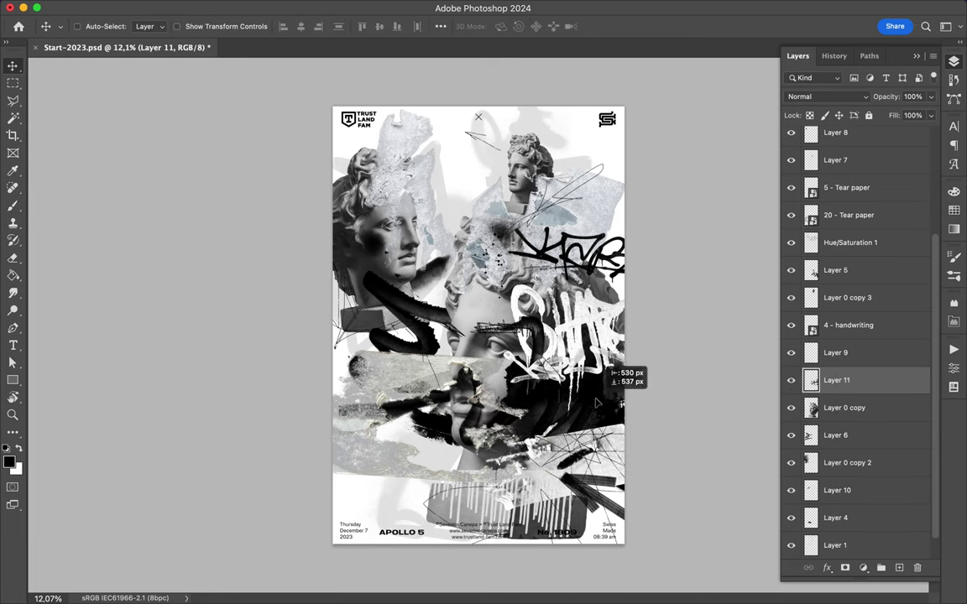
{"action": "key", "text": "b"}
{"action": "left_click", "coordinate": [83, 26]}
{"action": "scroll", "coordinate": [115, 310], "scroll_direction": "up", "scroll_amount": 3}
{"action": "scroll", "coordinate": [115, 310], "scroll_direction": "up", "scroll_amount": 2}
{"action": "left_click", "coordinate": [96, 243]}
{"action": "key", "text": "Return"}
{"action": "left_click", "coordinate": [83, 26]}
{"action": "scroll", "coordinate": [101, 264], "scroll_direction": "down", "scroll_amount": 3}
- Pick a new brush from an expanded brush folder in the Brush picker
{"action": "left_click", "coordinate": [65, 309]}
{"action": "left_click", "coordinate": [84, 329]}
{"action": "scroll", "coordinate": [92, 268], "scroll_direction": "up", "scroll_amount": 10}
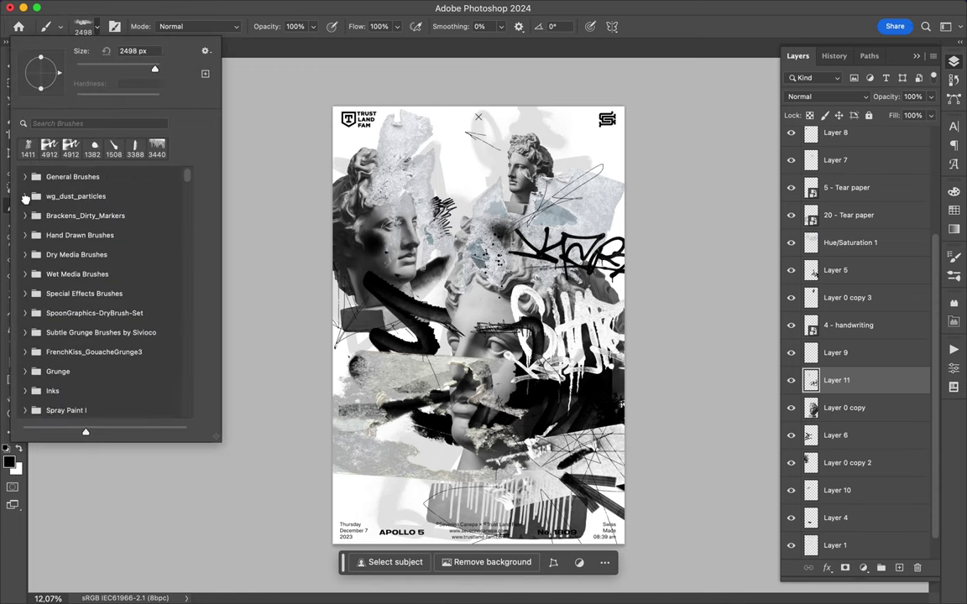
{"action": "left_click", "coordinate": [51, 216]}
{"action": "key", "text": "Return"}
{"action": "scroll", "coordinate": [883, 179], "scroll_direction": "up", "scroll_amount": 5}
- Add new Layer 12 above Layer 3 and review the brush settings and presets
{"action": "left_click", "coordinate": [883, 179]}
{"action": "key", "text": "ctrl+shift+alt+n"}
{"action": "left_click", "coordinate": [116, 26]}
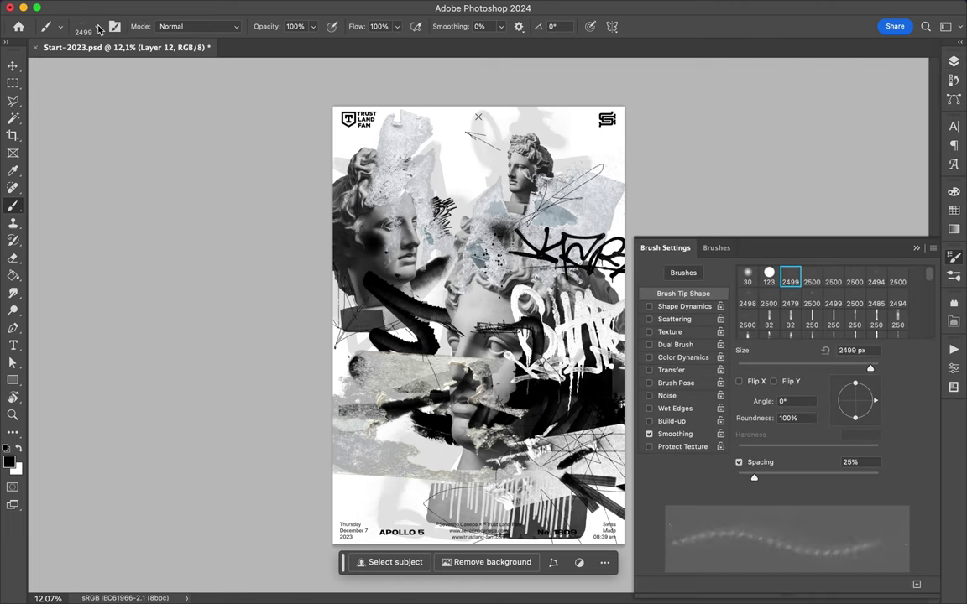
{"action": "left_click", "coordinate": [60, 26]}
{"action": "key", "text": "Escape"}
{"action": "key", "text": "v"}
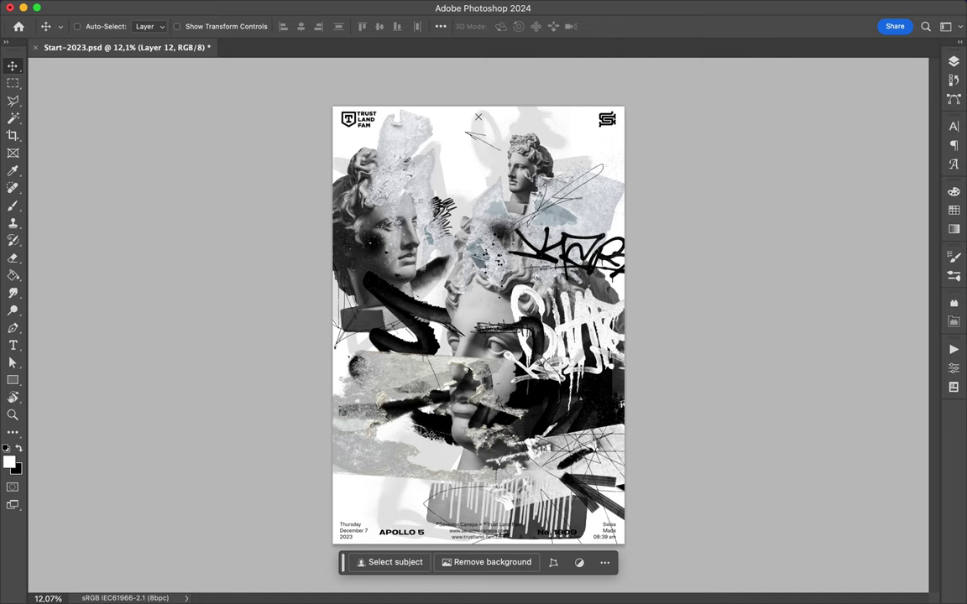
{"action": "key", "text": "b"}
- Browse the Grunge brushes and choose Thin_grunge_stripe_01 from 33_thin_grunge_stripes_brushes
{"action": "left_click", "coordinate": [89, 26]}
{"action": "scroll", "coordinate": [84, 310], "scroll_direction": "down", "scroll_amount": 4}
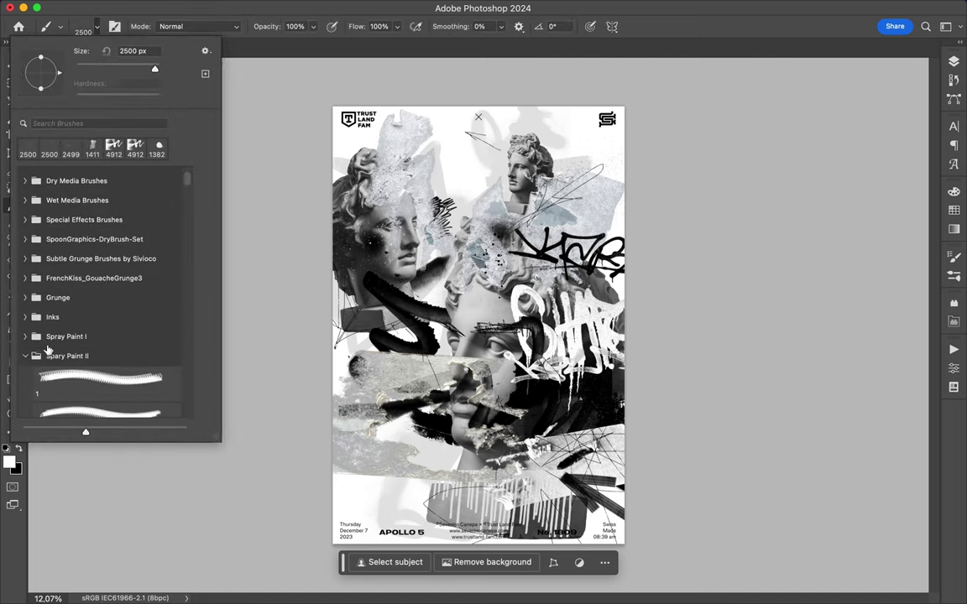
{"action": "left_click", "coordinate": [52, 319]}
{"action": "left_click", "coordinate": [80, 367]}
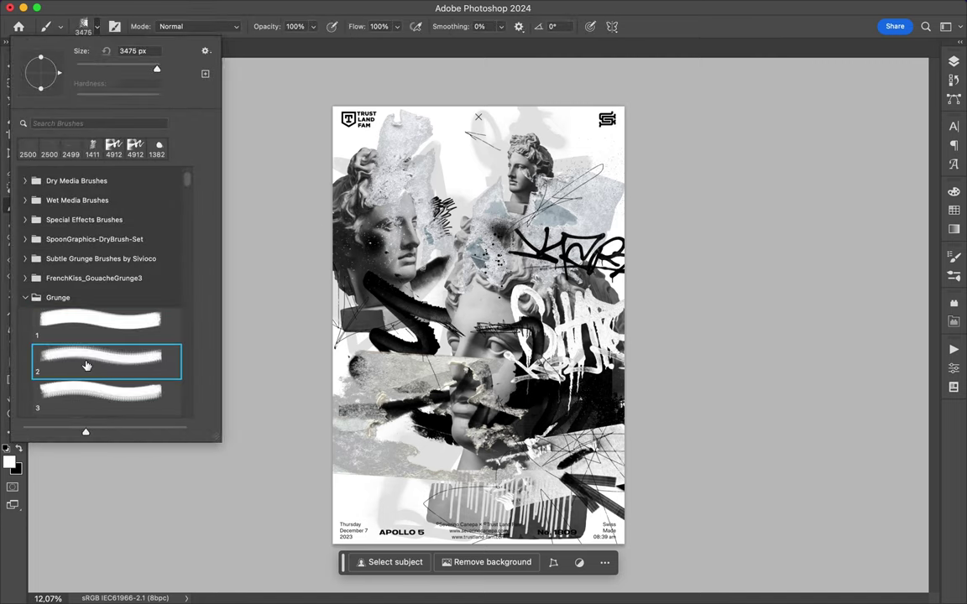
{"action": "left_click", "coordinate": [25, 317]}
{"action": "left_click", "coordinate": [26, 415]}
{"action": "scroll", "coordinate": [25, 352], "scroll_direction": "down", "scroll_amount": 3}
{"action": "left_click", "coordinate": [106, 322]}
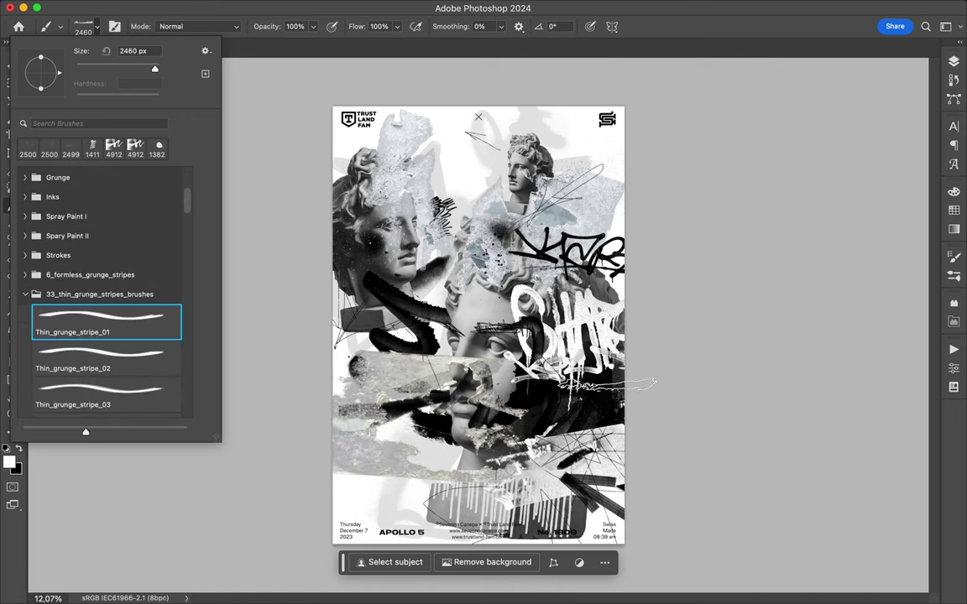
{"action": "left_click", "coordinate": [587, 391]}
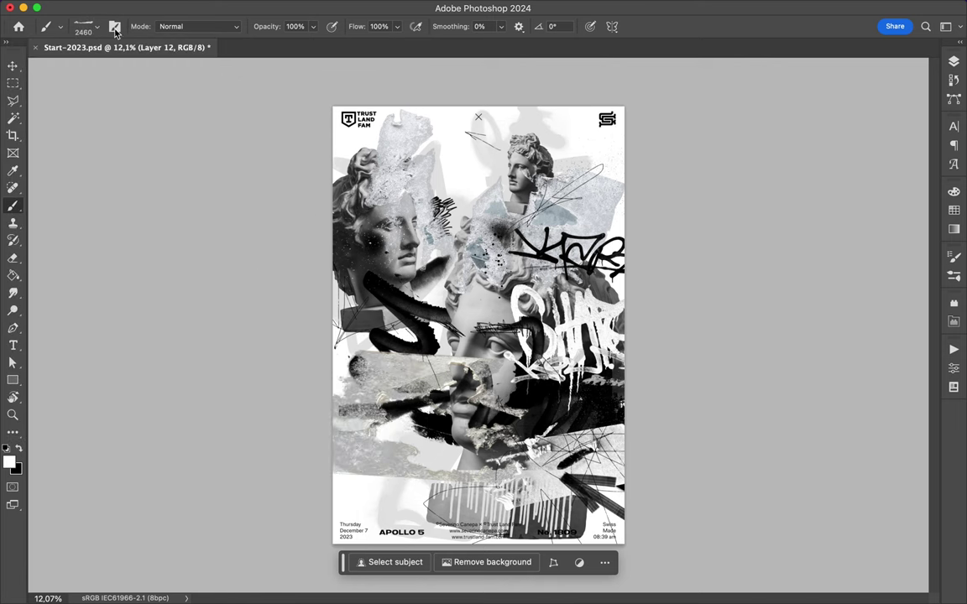
- Switch to the Thin_grunge_stripe_02 brush and add an empty Layer 13
{"action": "left_click", "coordinate": [84, 26]}
{"action": "left_click", "coordinate": [107, 359]}
{"action": "left_click", "coordinate": [370, 386]}
{"action": "key", "text": "v"}
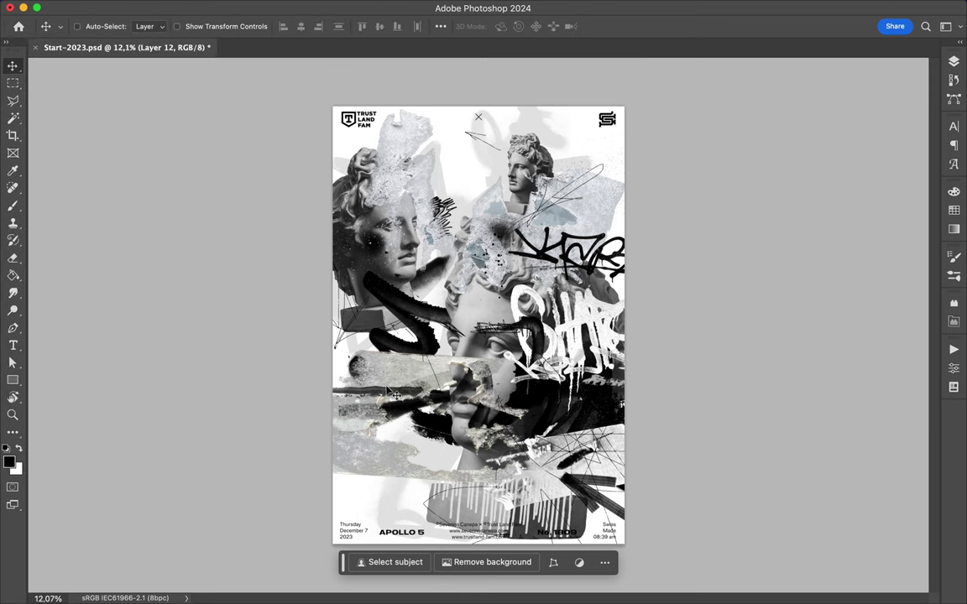
{"action": "left_click", "coordinate": [953, 62]}
{"action": "key", "text": "super+shift+alt+n"}
{"action": "key", "text": "b"}
- Browse the brush presets and select the lower Retro Fold 1 brush
{"action": "left_click", "coordinate": [91, 31]}
{"action": "left_click", "coordinate": [250, 151]}
{"action": "key", "text": "v"}
{"action": "key", "text": "b"}
{"action": "left_click", "coordinate": [84, 26]}
{"action": "scroll", "coordinate": [98, 330], "scroll_direction": "down", "scroll_amount": 10}
{"action": "left_click", "coordinate": [94, 297]}
{"action": "left_click", "coordinate": [84, 26]}
{"action": "left_click", "coordinate": [98, 333]}
{"action": "left_click", "coordinate": [84, 26]}
{"action": "left_click", "coordinate": [83, 364]}
{"action": "left_click", "coordinate": [320, 424]}
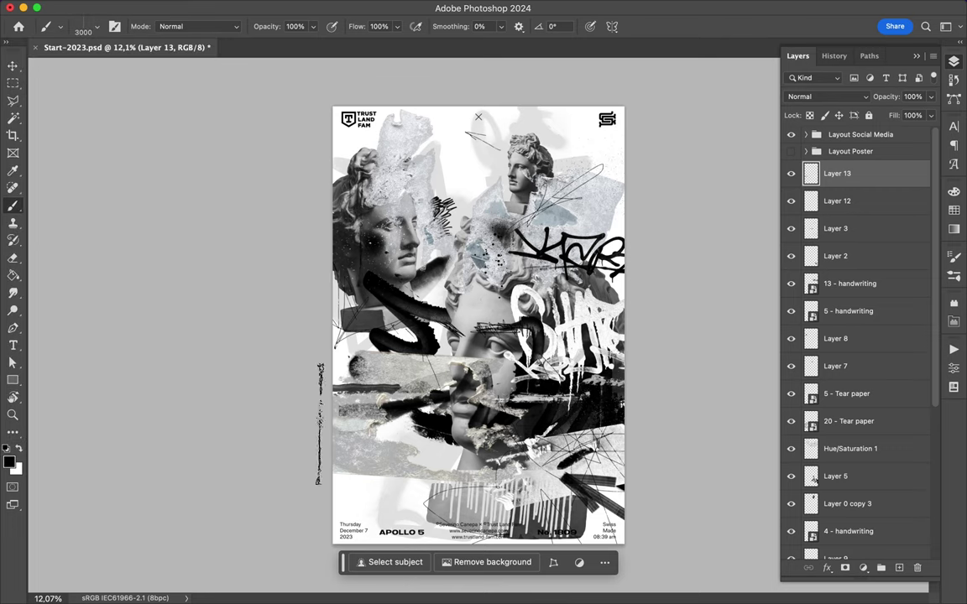
- Switch to a different Retro Fold brush variant
{"action": "right_click", "coordinate": [134, 222]}
{"action": "left_click", "coordinate": [84, 279]}
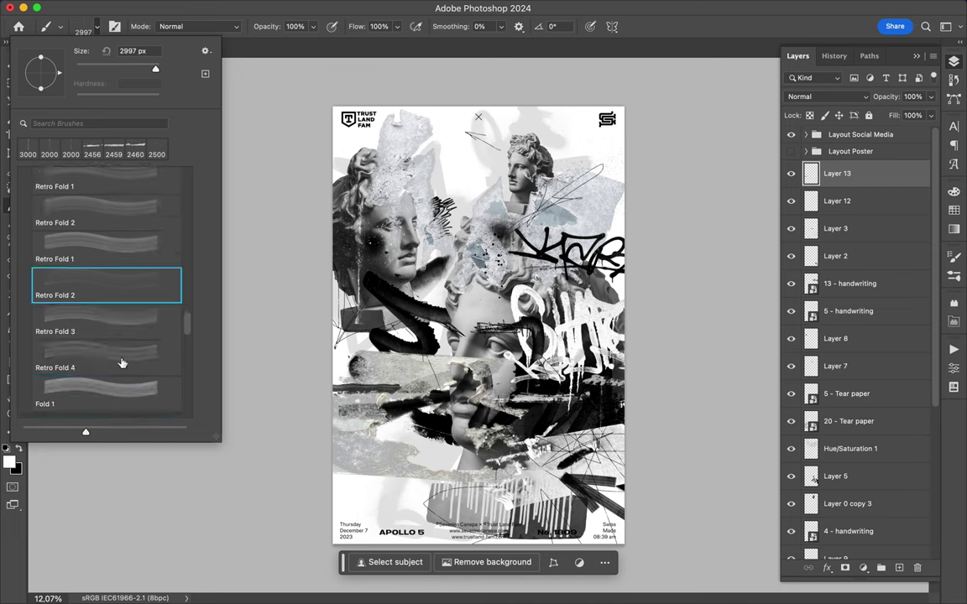
{"action": "left_click", "coordinate": [399, 321]}
{"action": "key", "text": "v"}
{"action": "key", "text": "ctrl+t"}
{"action": "key", "text": "Escape"}
- Nudge the lower statue head up-left and rotate it about 2.1°
{"action": "key", "text": "m"}
{"action": "left_click_drag", "start_coordinate": [458, 380], "coordinate": [602, 418]}
{"action": "key", "text": "v"}
{"action": "left_click_drag", "start_coordinate": [503, 395], "coordinate": [470, 369]}
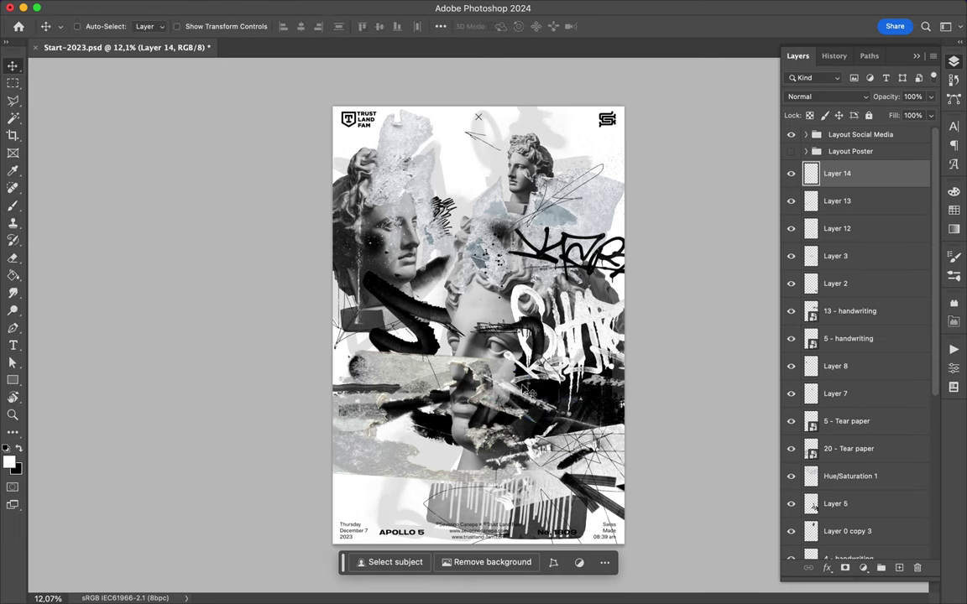
{"action": "key", "text": "ctrl+t"}
{"action": "left_click_drag", "start_coordinate": [436, 180], "coordinate": [426, 191]}
{"action": "key", "text": "Escape"}
- Check the 4 - handwriting graffiti layer's transform, then select Layer 2
{"action": "left_click", "coordinate": [564, 367]}
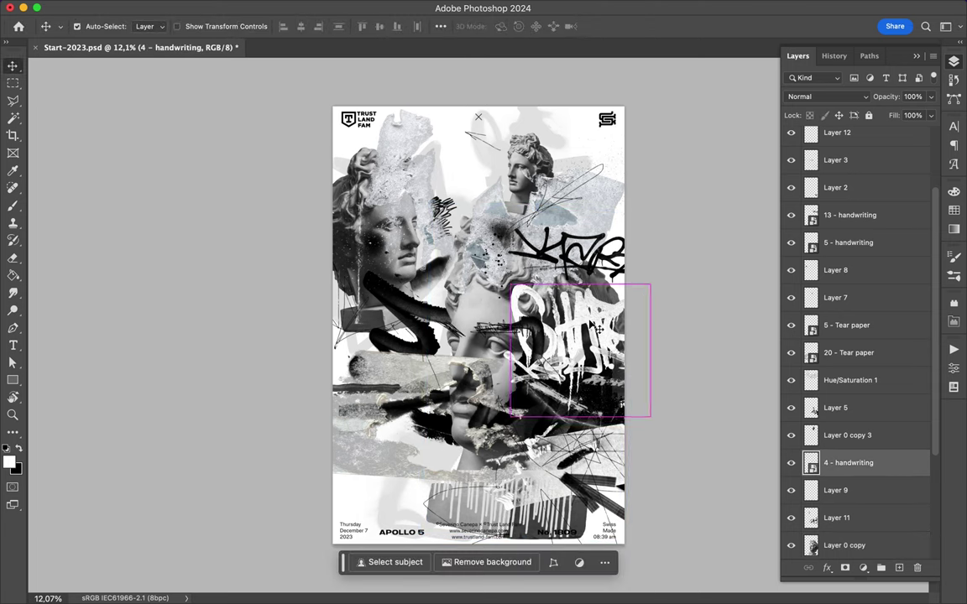
{"action": "key", "text": "ctrl+t"}
{"action": "key", "text": "Escape"}
{"action": "left_click", "coordinate": [589, 510], "text": "ctrl"}
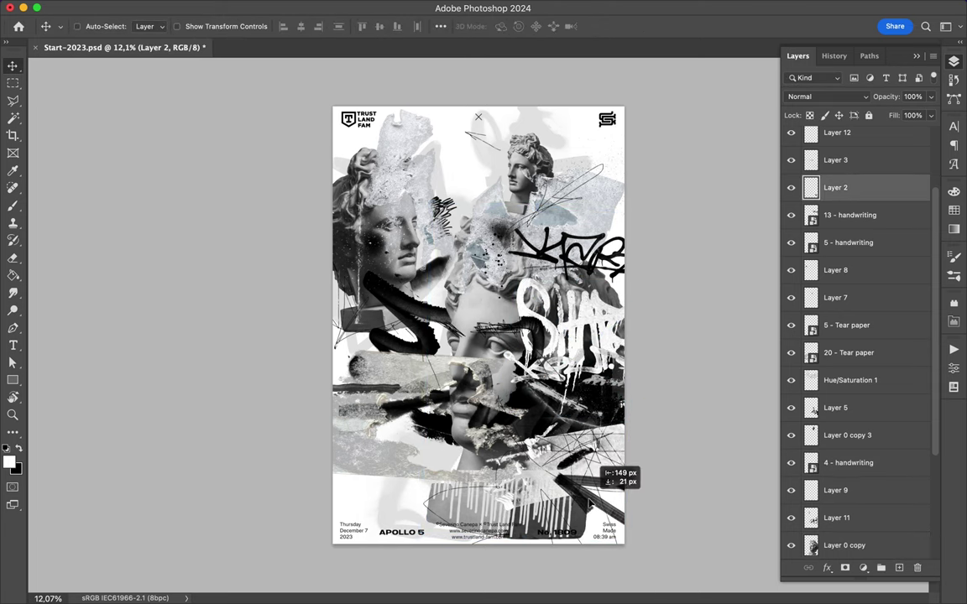
{"action": "key", "text": "b"}
- Dab white Spray 1 splatter onto the left statue's face
{"action": "scroll", "coordinate": [831, 210], "scroll_direction": "up", "scroll_amount": 2}
{"action": "left_click", "coordinate": [835, 173]}
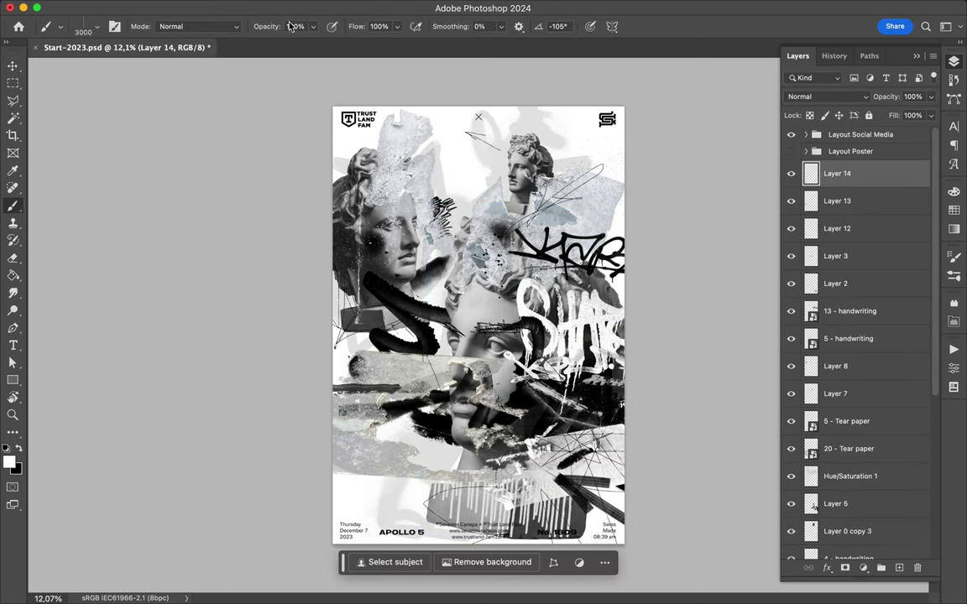
{"action": "left_click", "coordinate": [84, 26]}
{"action": "scroll", "coordinate": [23, 350], "scroll_direction": "down", "scroll_amount": 5}
{"action": "left_click", "coordinate": [25, 289]}
{"action": "left_click", "coordinate": [101, 323]}
{"action": "left_click", "coordinate": [365, 243]}
- Duplicate the spray dab, shift it down-right, and move Layer 15 lower in the stack
{"action": "key", "text": "ctrl+j"}
{"action": "mouse_move", "coordinate": [369, 239]}
{"action": "left_mouse_down"}
{"action": "mouse_move", "coordinate": [380, 269]}
{"action": "mouse_move", "coordinate": [374, 254]}
{"action": "left_mouse_up"}
{"action": "left_click_drag", "start_coordinate": [837, 172], "coordinate": [860, 406]}
- Save the finished poster with Ctrl+S
{"action": "key", "text": "ctrl+s"}
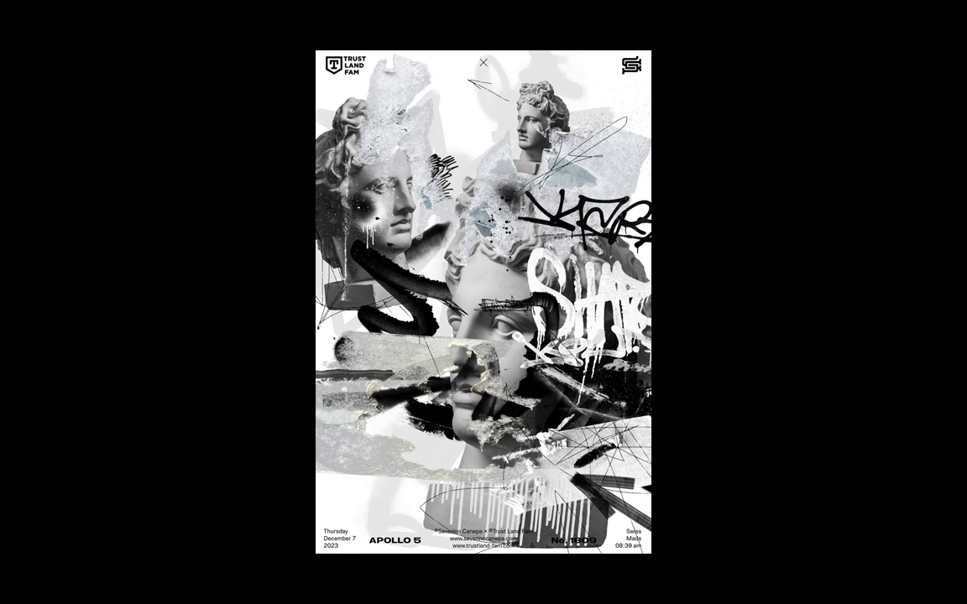